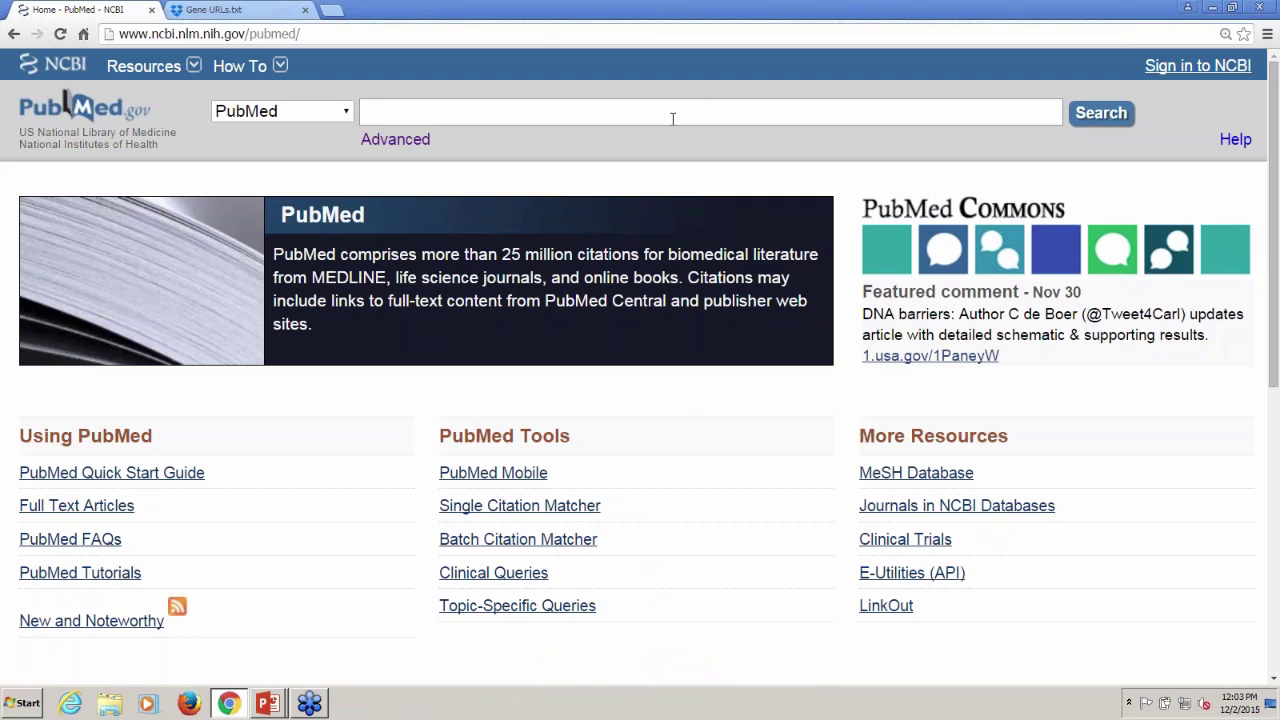
Search PubMed for "ank1" and open the ANK1 ankyrin 1 record in the Gene database
text(ank1)
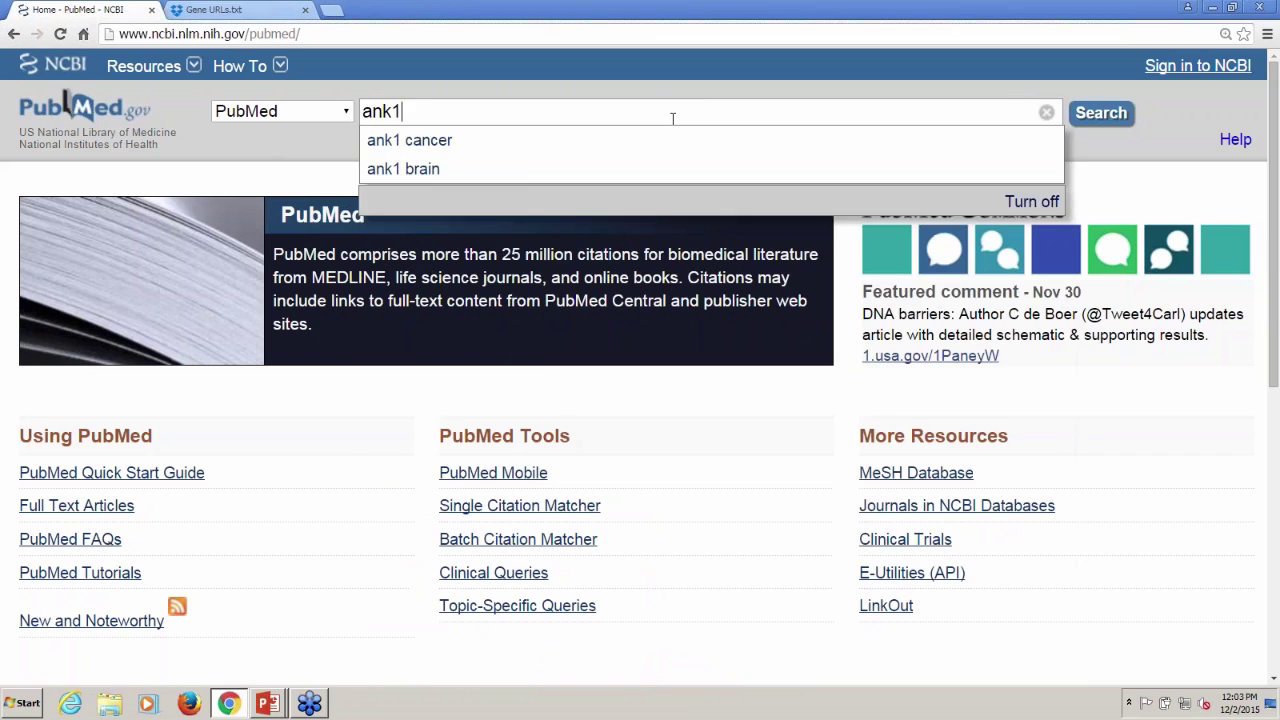
key(Return)
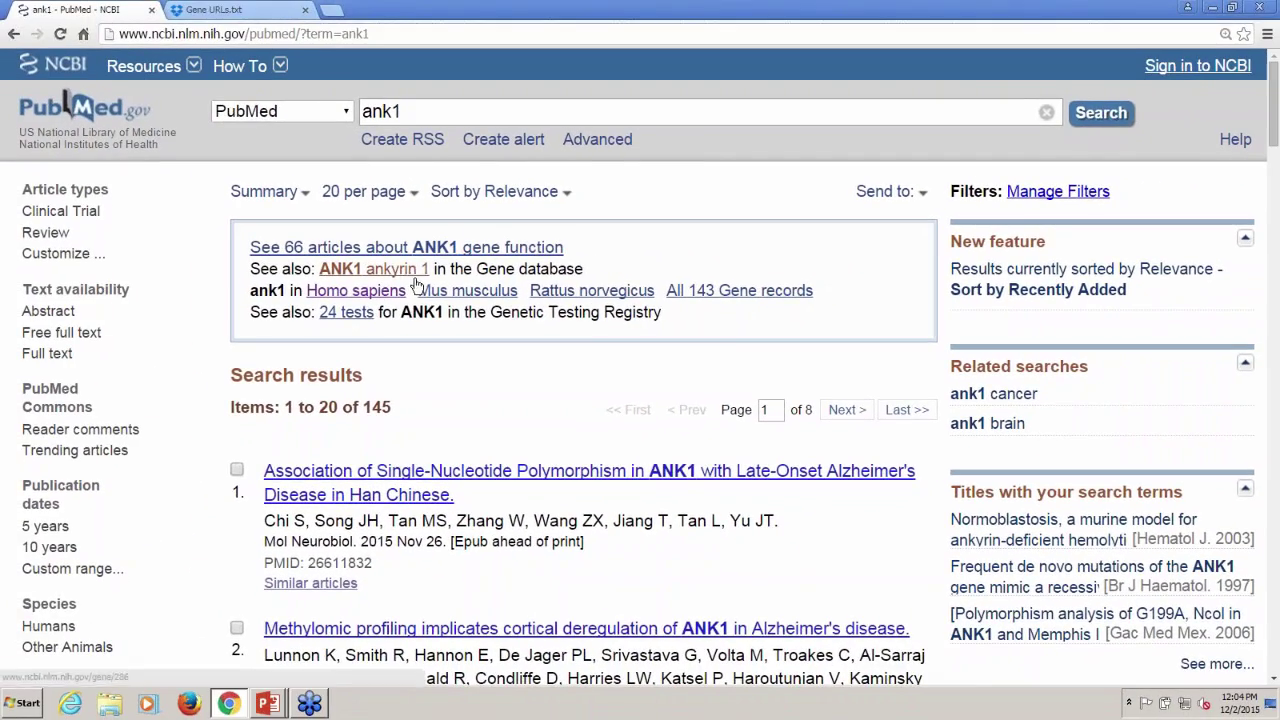
click(416, 277)
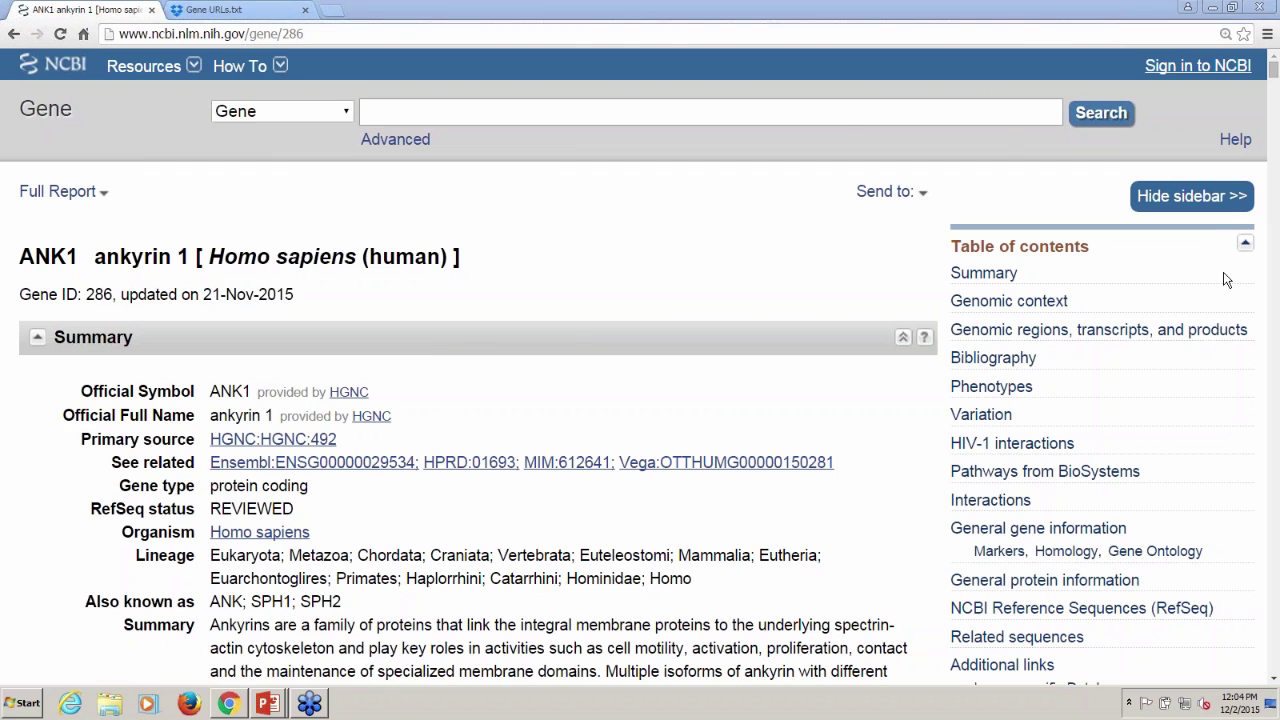
Examine the PubMed links in the ANK1 record's related information, including the description of how the PubMed link is compiled
click(1273, 677)
drag(1273, 677, 1273, 677)
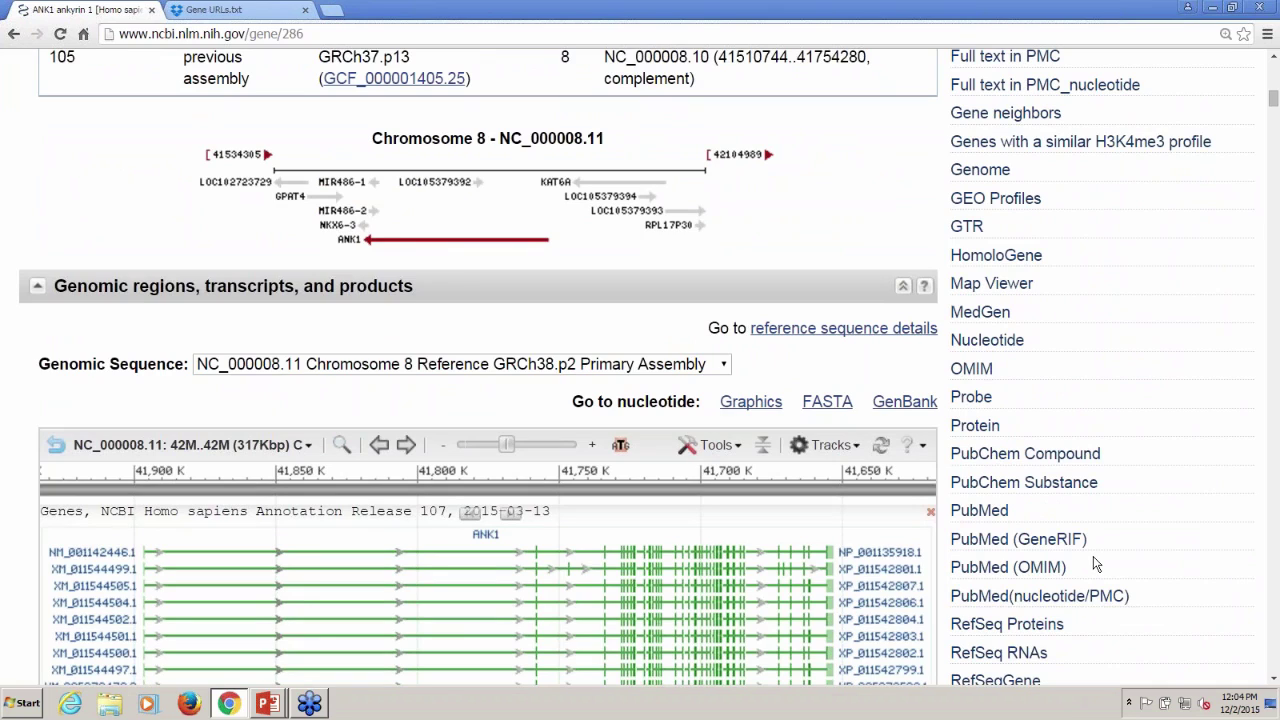
click(1273, 679)
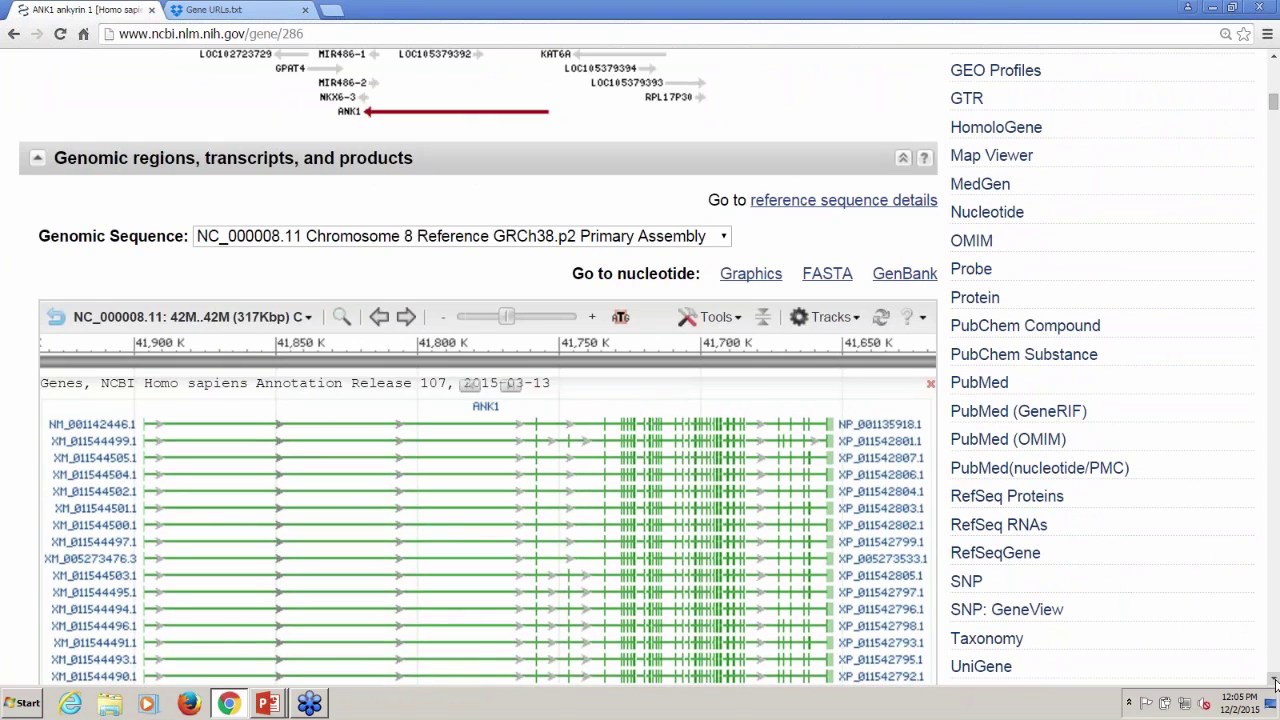
click(1273, 679)
click(1273, 679)
mouse_move(999, 253)
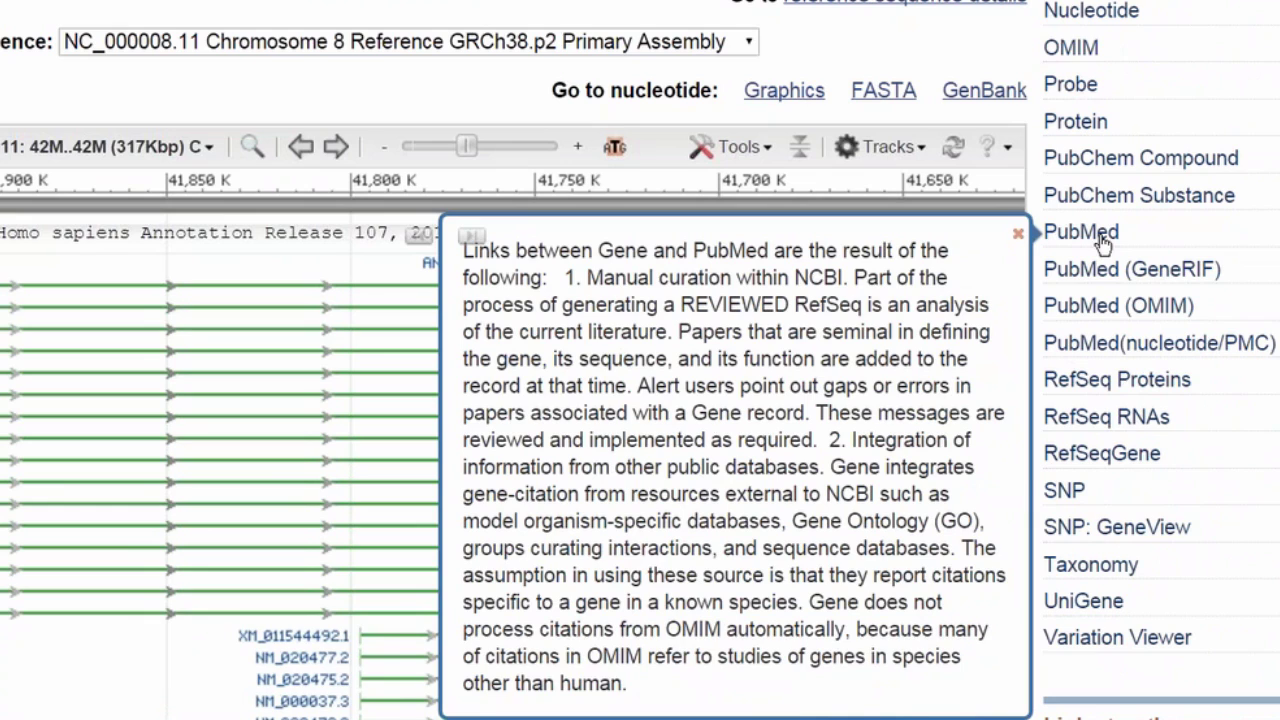
mouse_move(1135, 277)
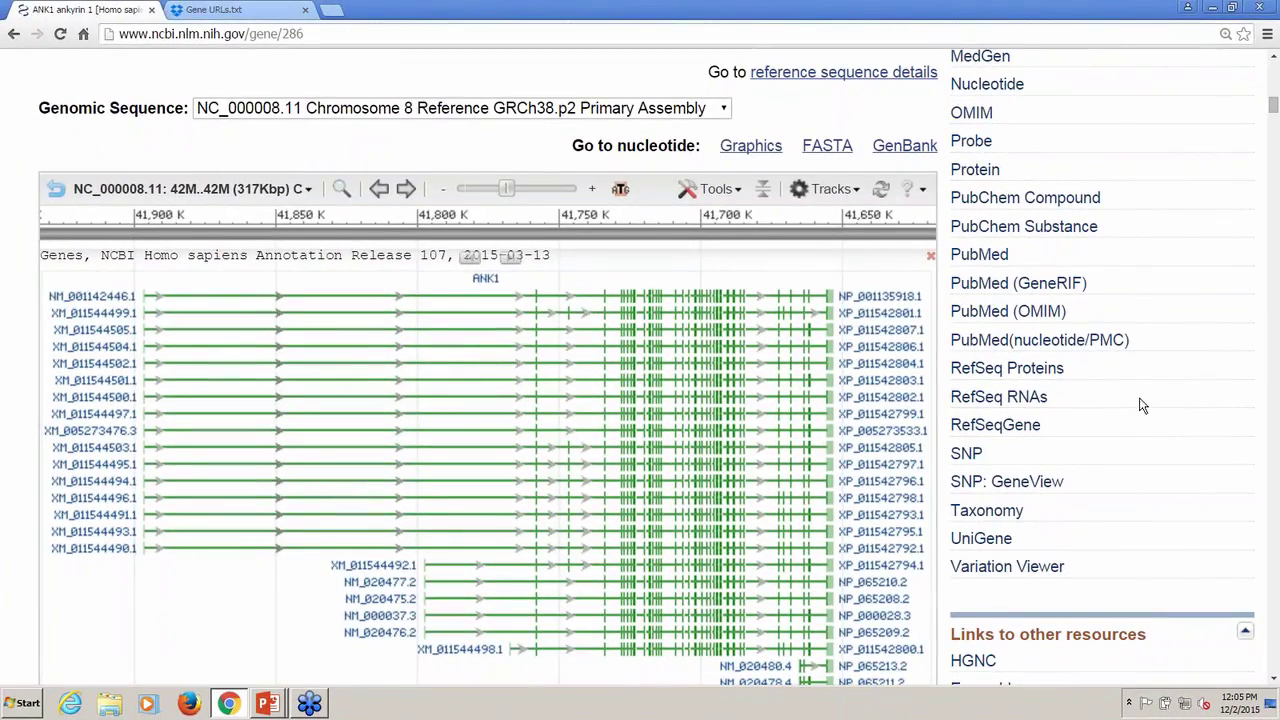
Open the "What's a GeneRIF?" explanation from the ANK1 record's list of Gene References Into Functions
scroll(1142, 400, down, 6)
scroll(1145, 396, down, 15)
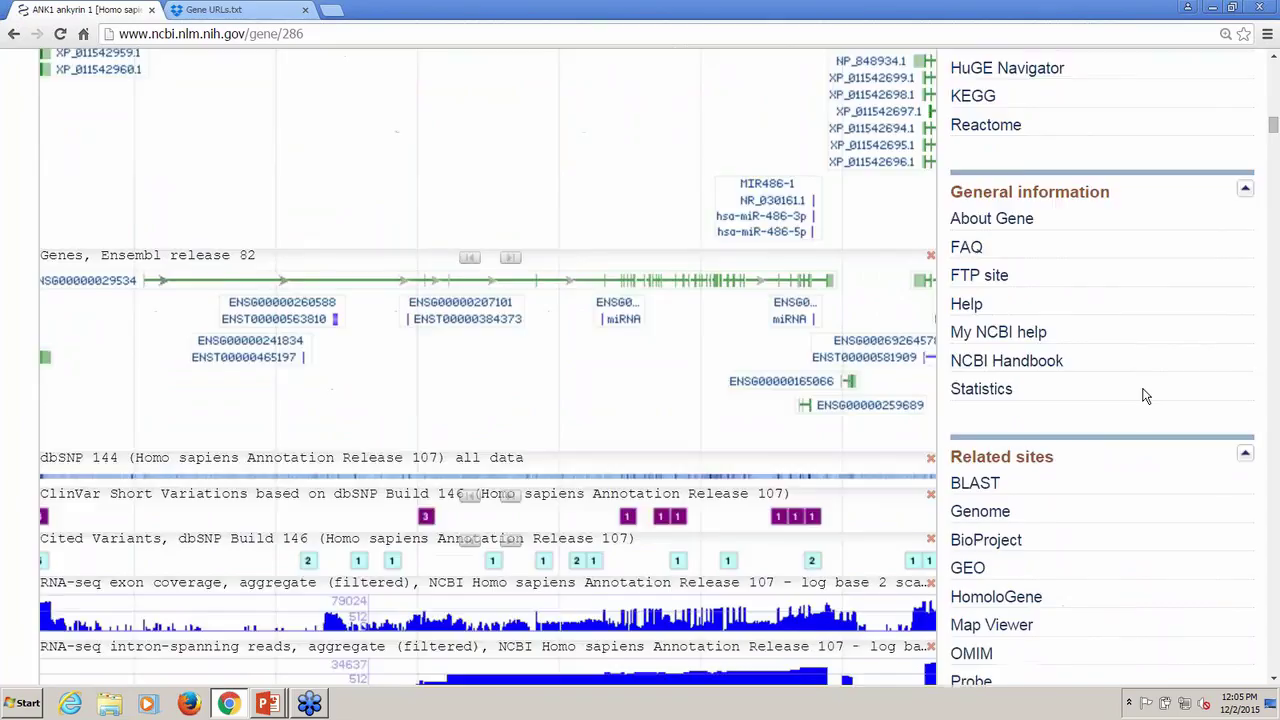
scroll(1137, 387, down, 2)
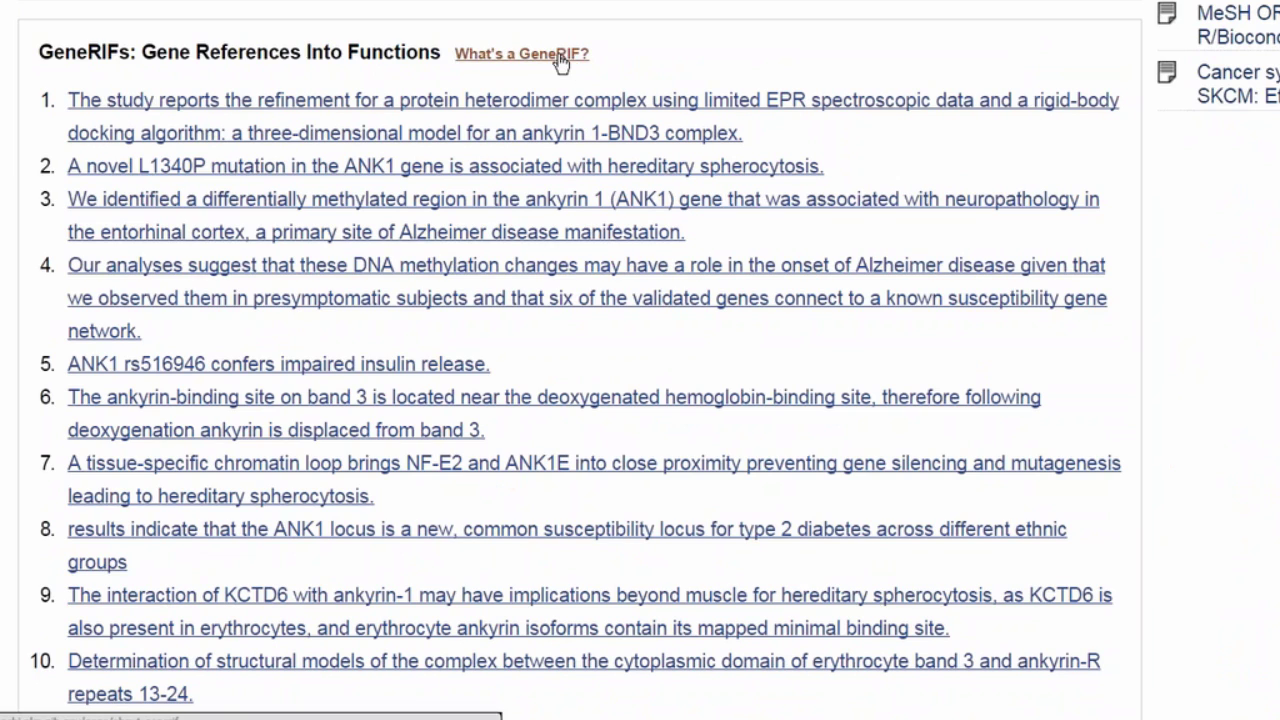
click(560, 60)
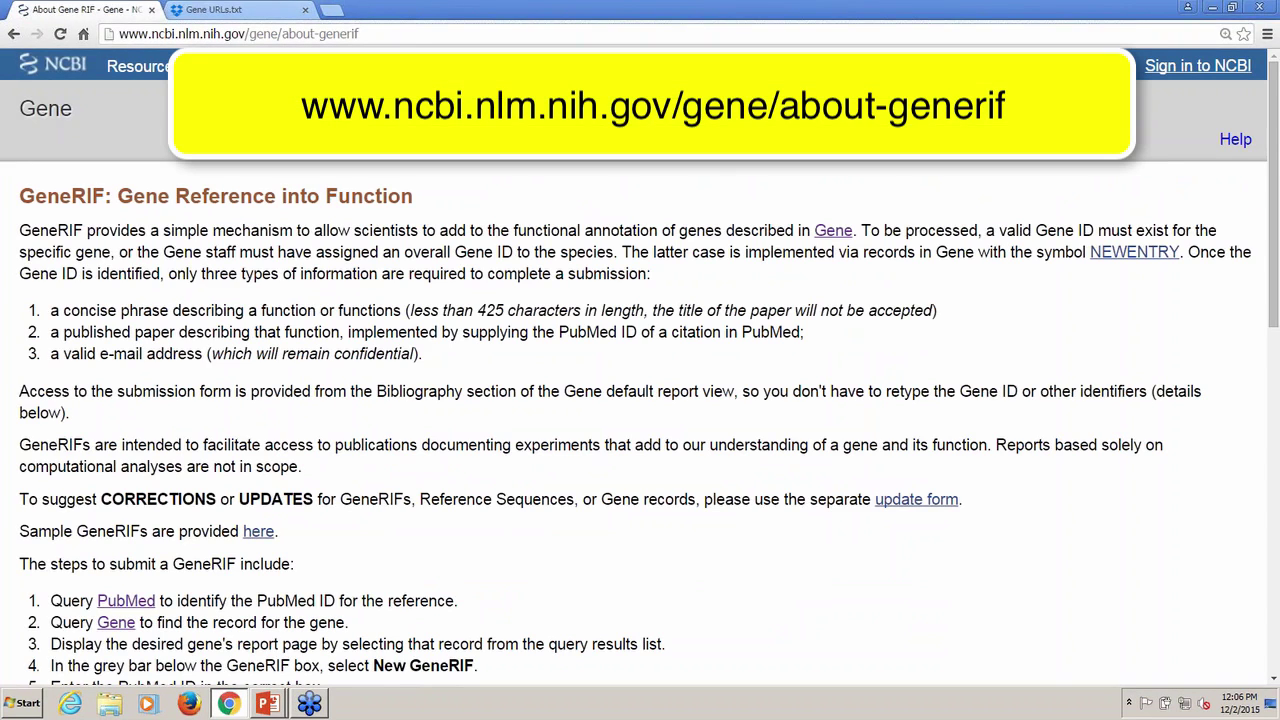
Return to the ANK1 gene record and review the PubMed entries among its related information links
key(alt+Left)
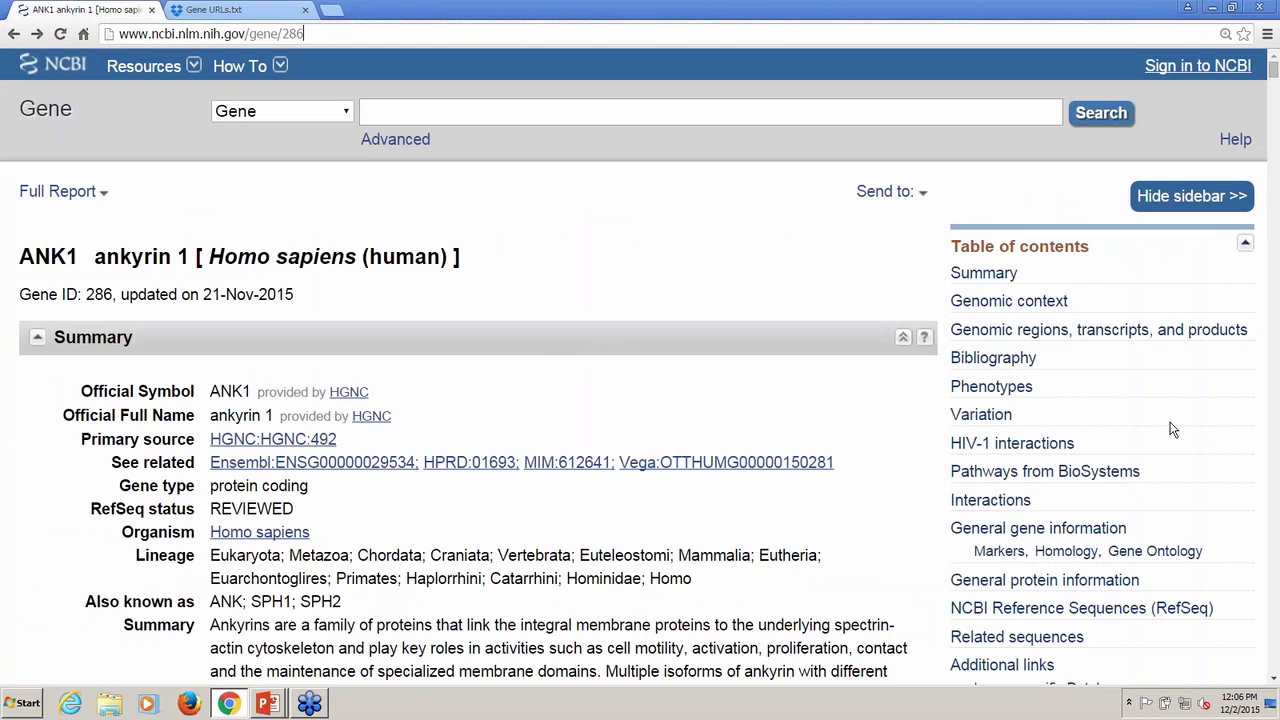
scroll(1176, 415, down, 4)
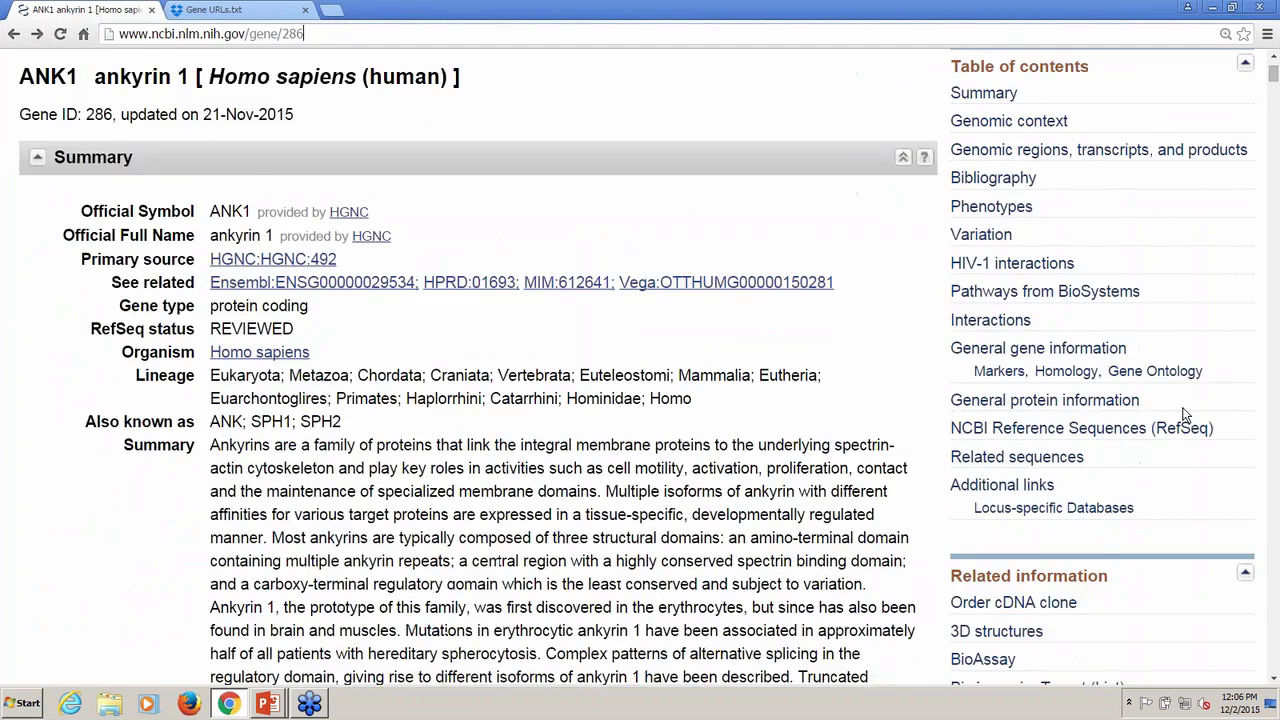
scroll(1180, 412, down, 9)
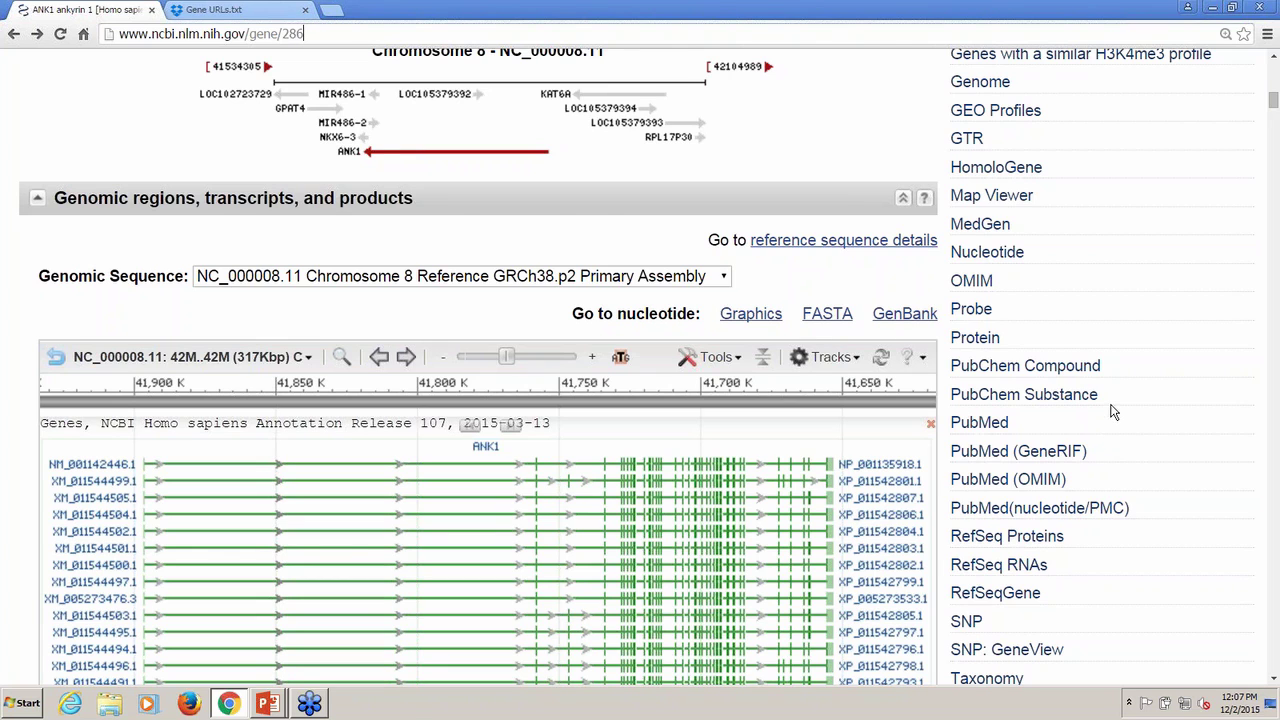
scroll(1114, 412, up, 3)
scroll(1118, 410, up, 7)
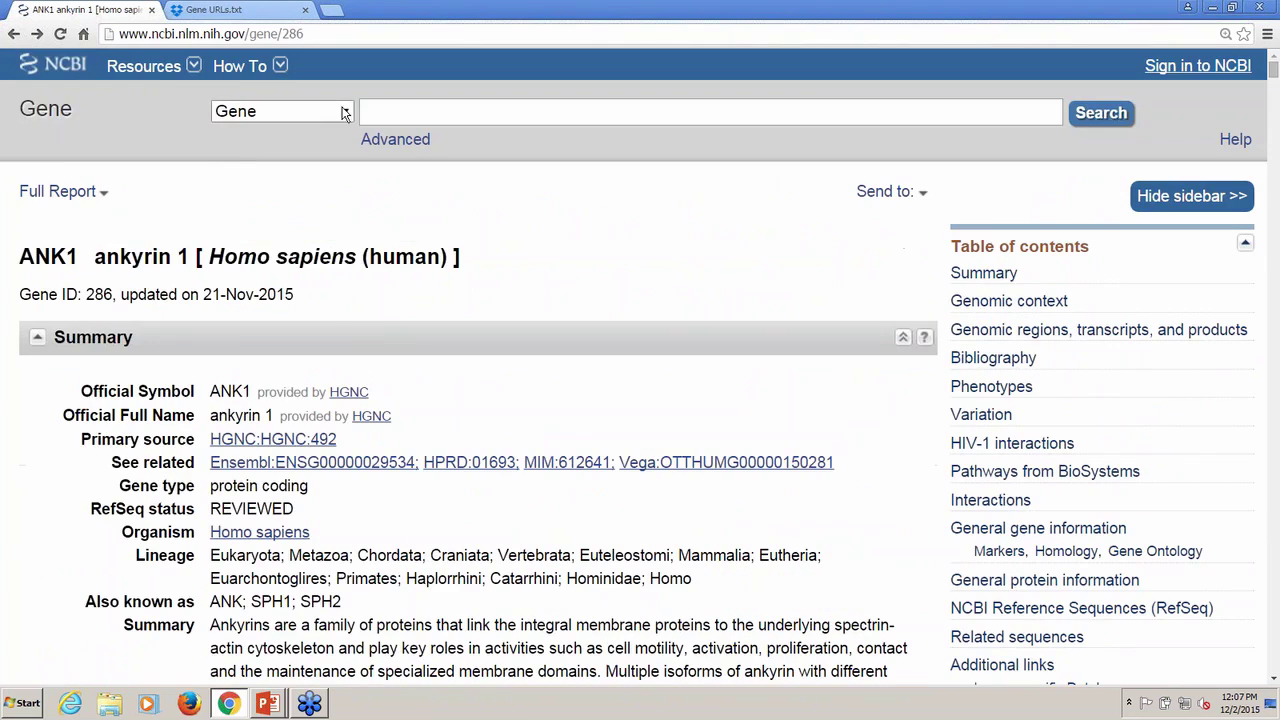
Go back to the PubMed database and search it for "apoo"
click(348, 112)
click(351, 154)
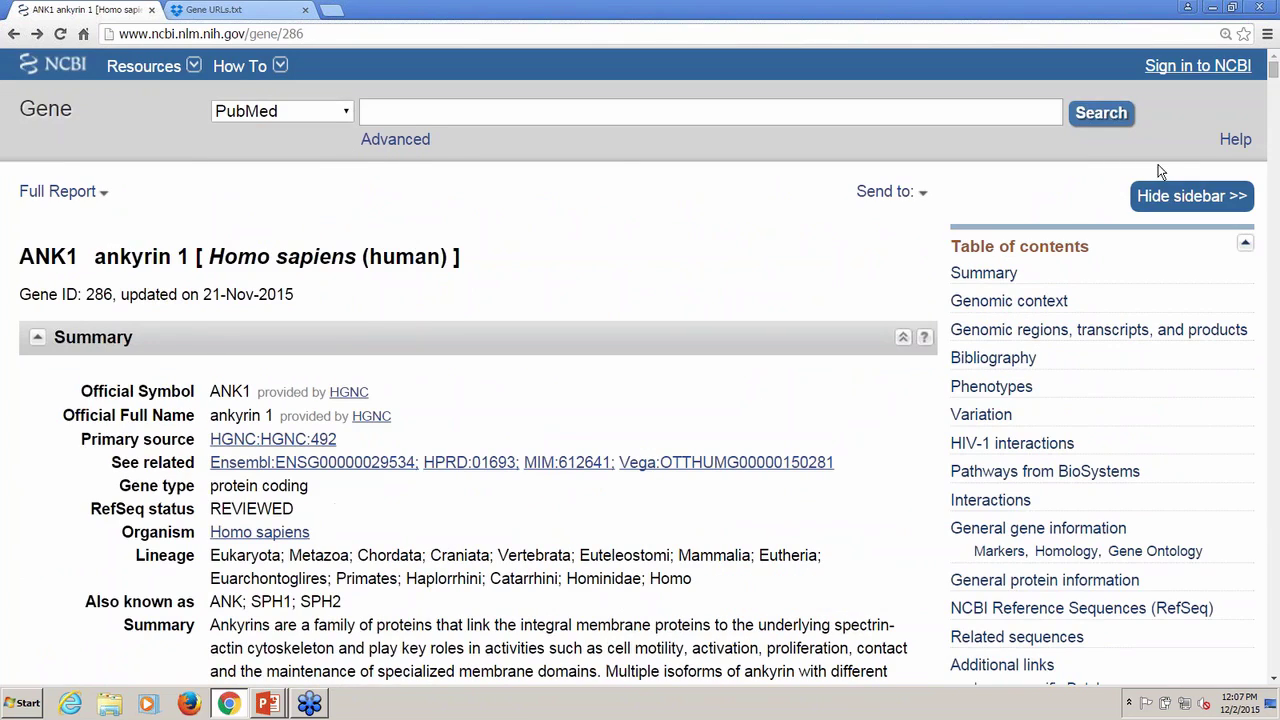
click(1101, 113)
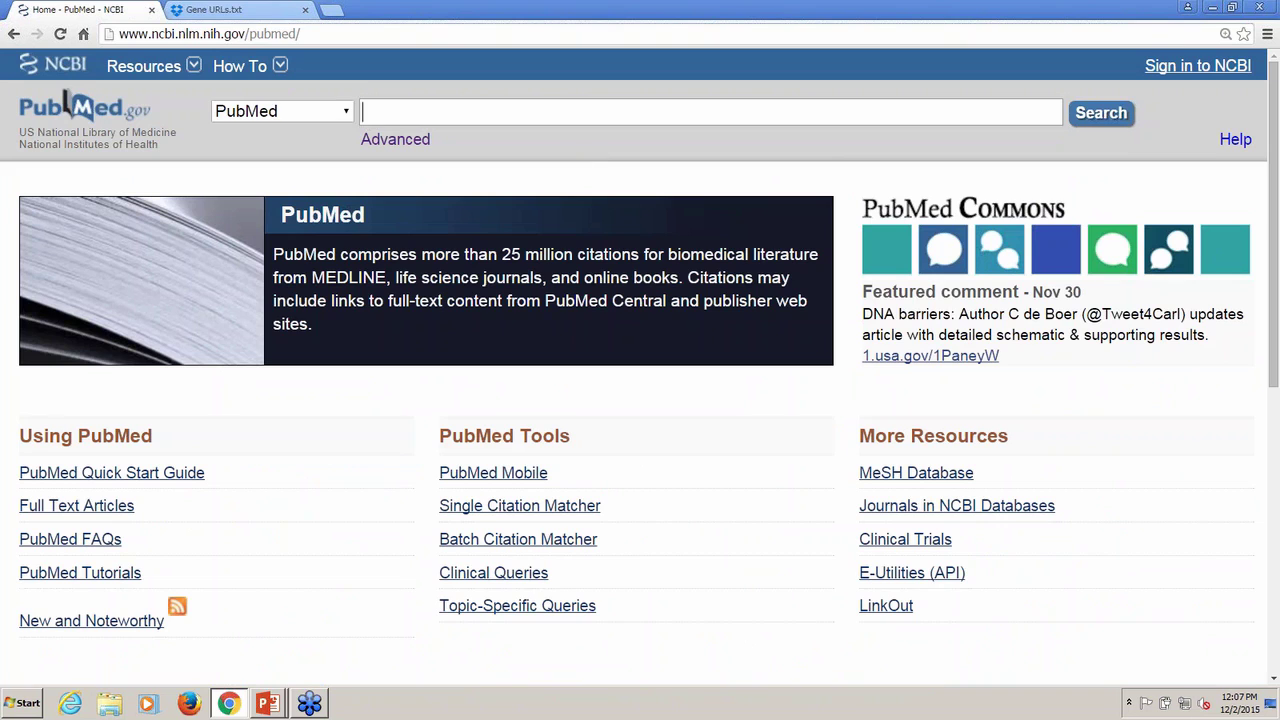
text(apoo)
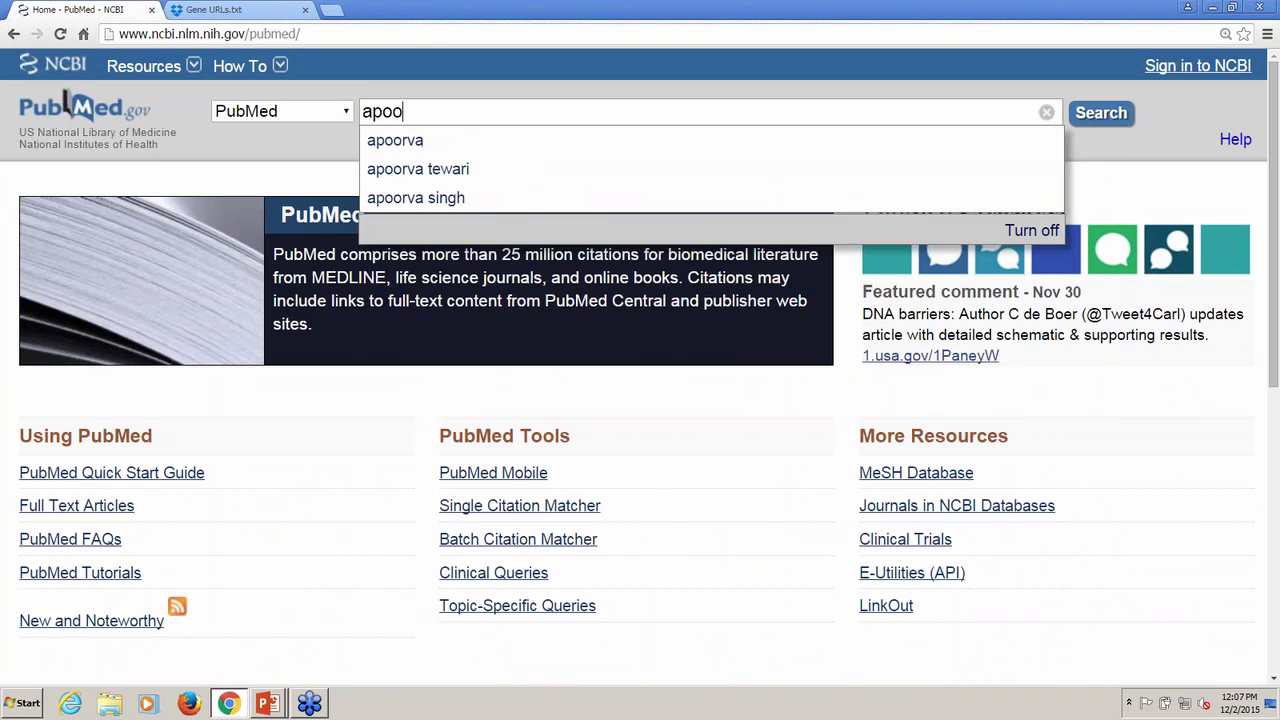
key(Return)
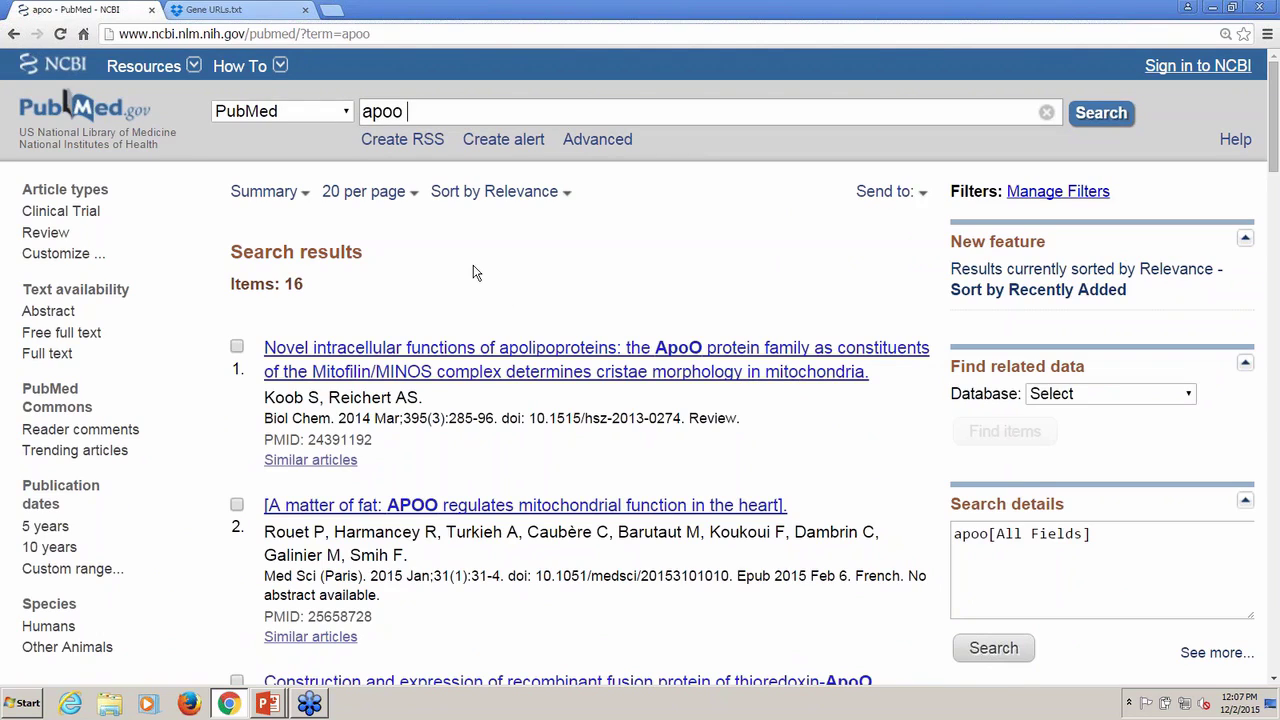
Change the search database to Gene and run the "apoo" search there
click(347, 113)
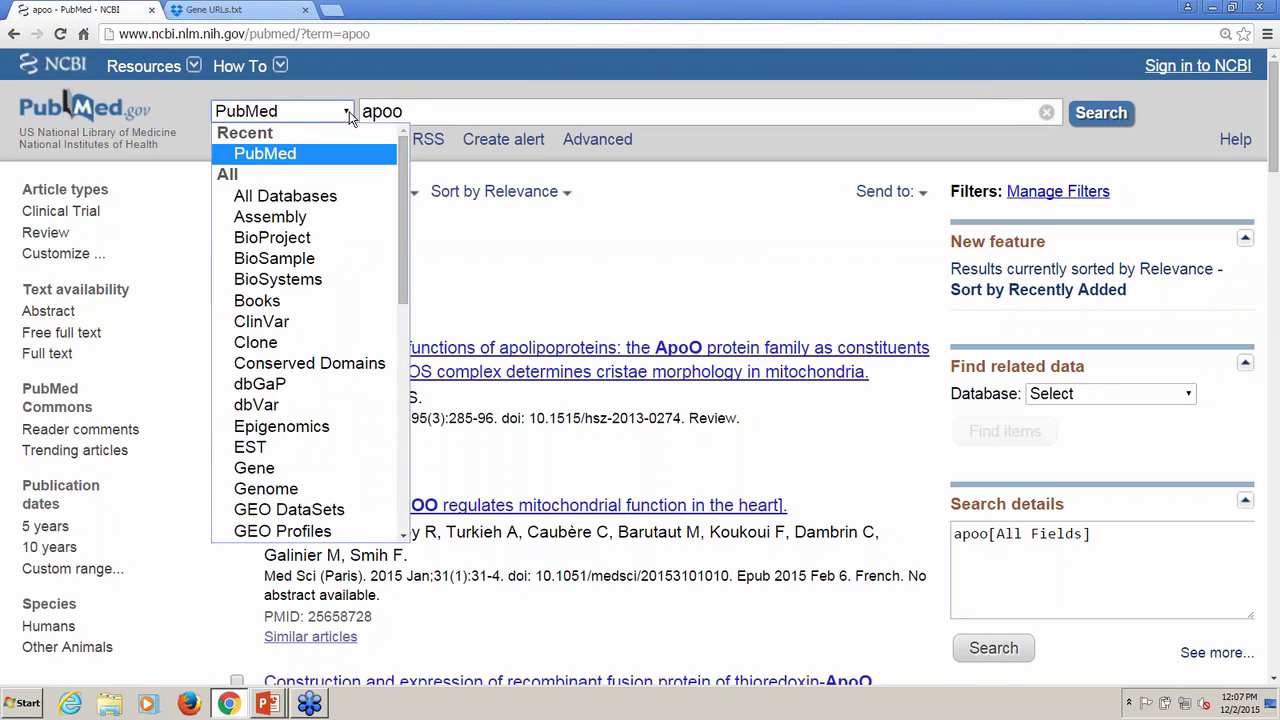
key(g)
key(Return)
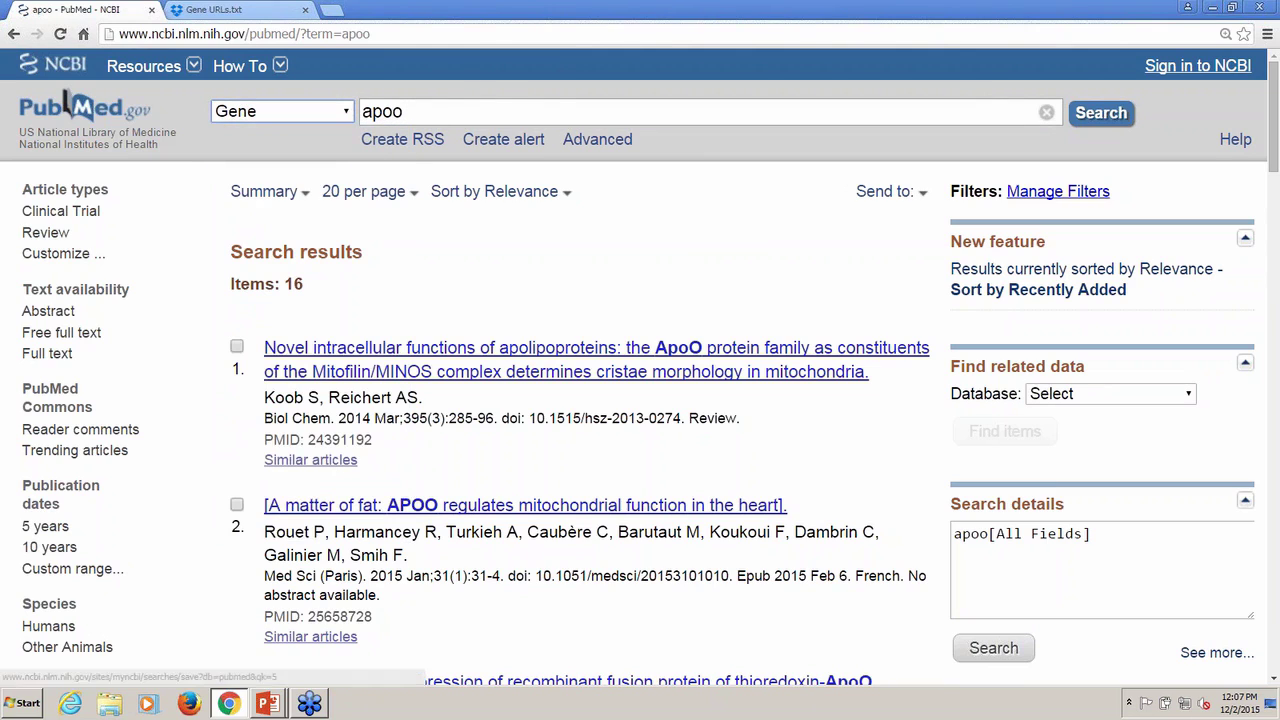
click(477, 105)
key(Return)
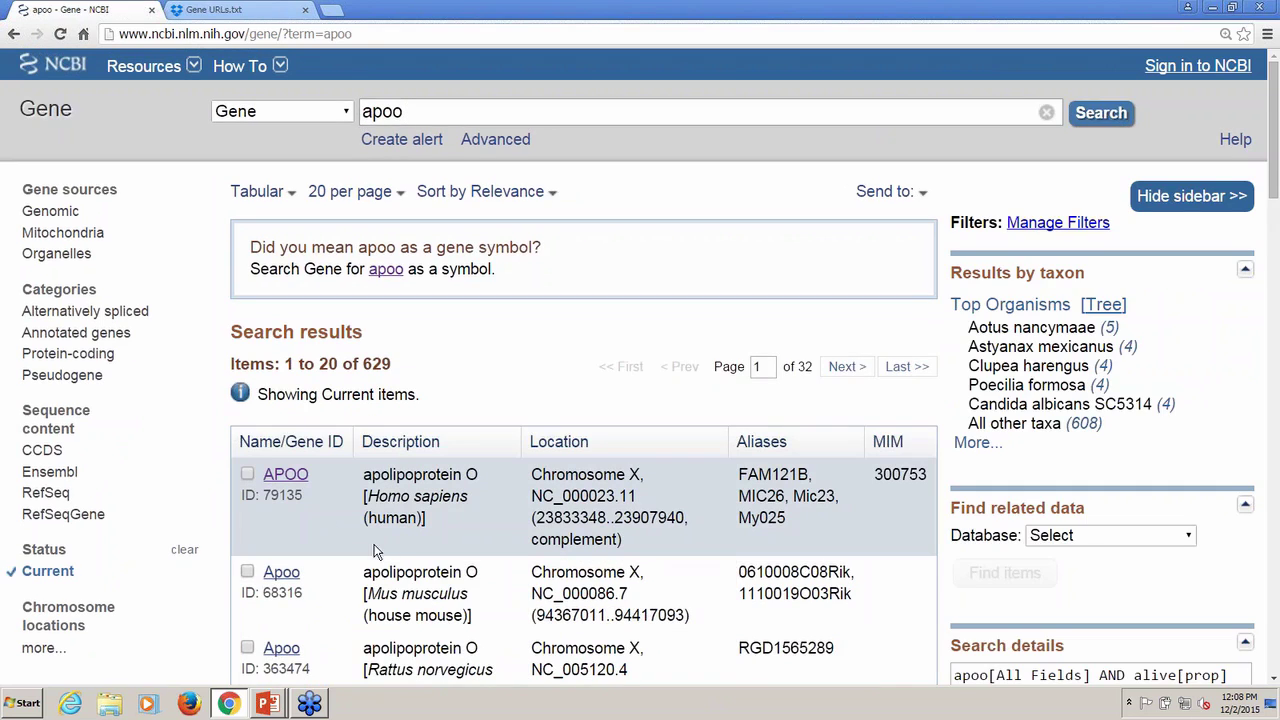
Open the human APOO gene record and follow its related PubMed link to the linked citations
click(286, 474)
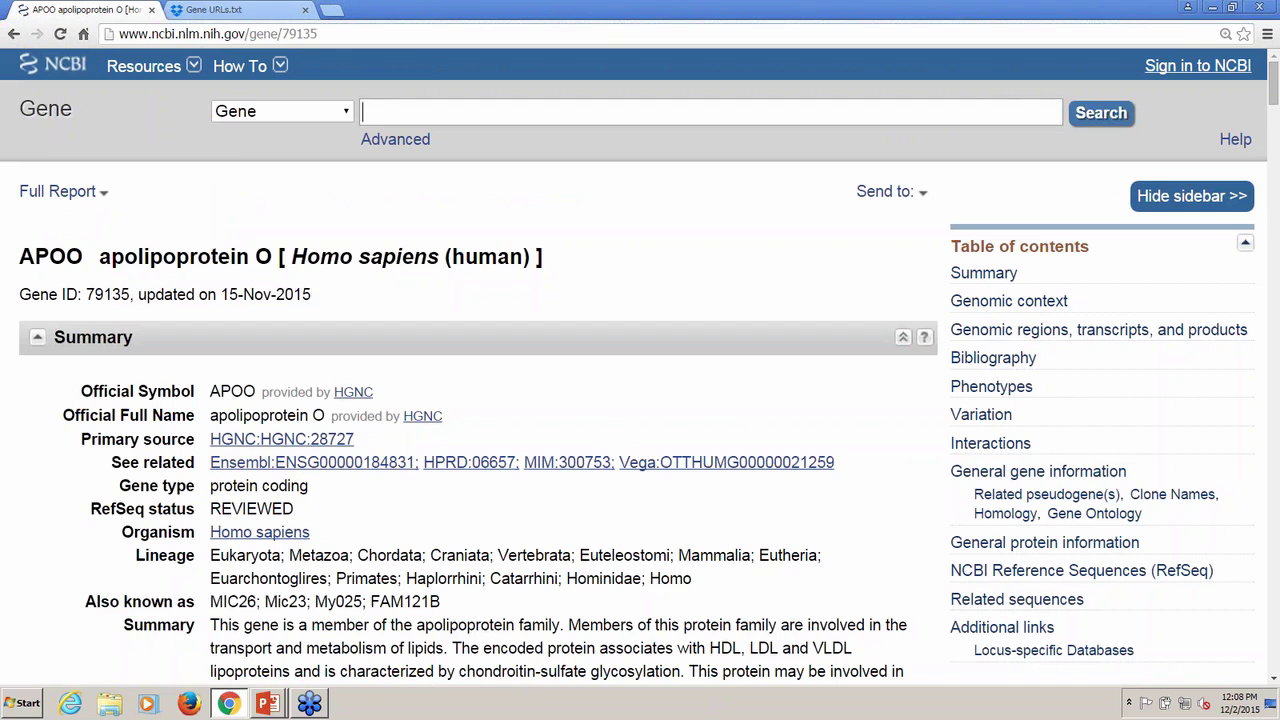
scroll(1222, 530, down, 8)
scroll(1218, 522, down, 4)
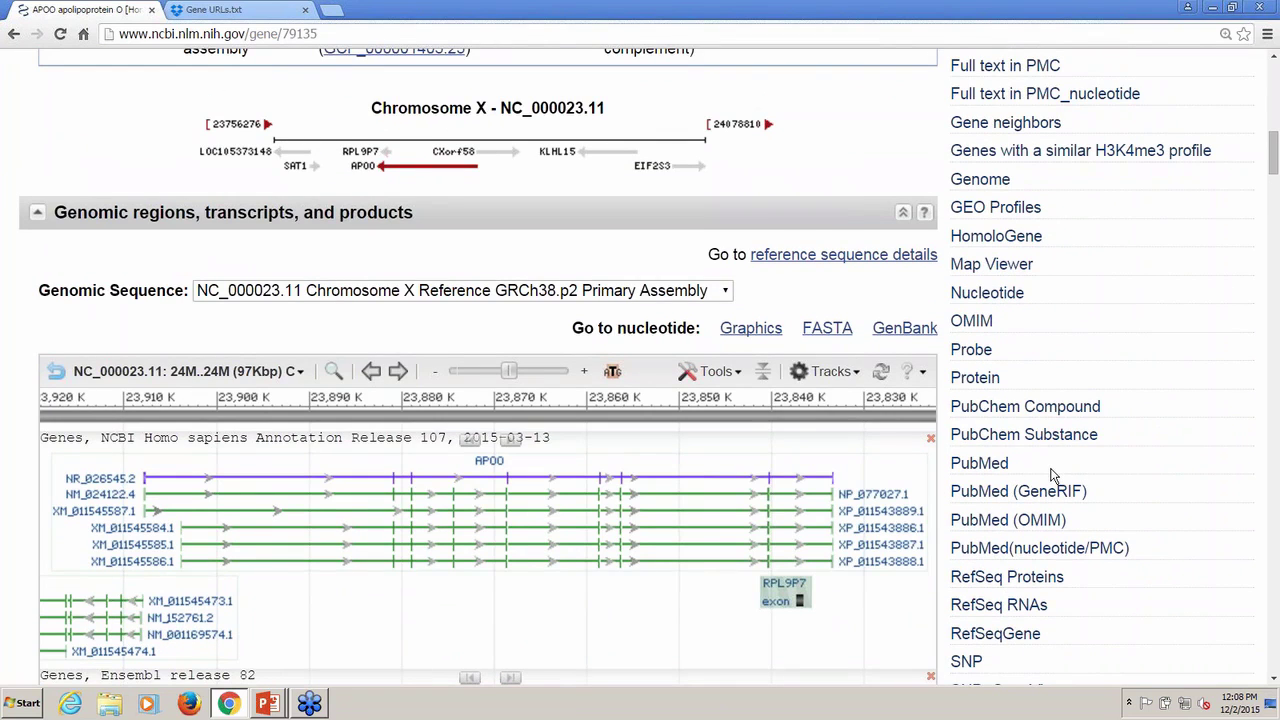
click(980, 463)
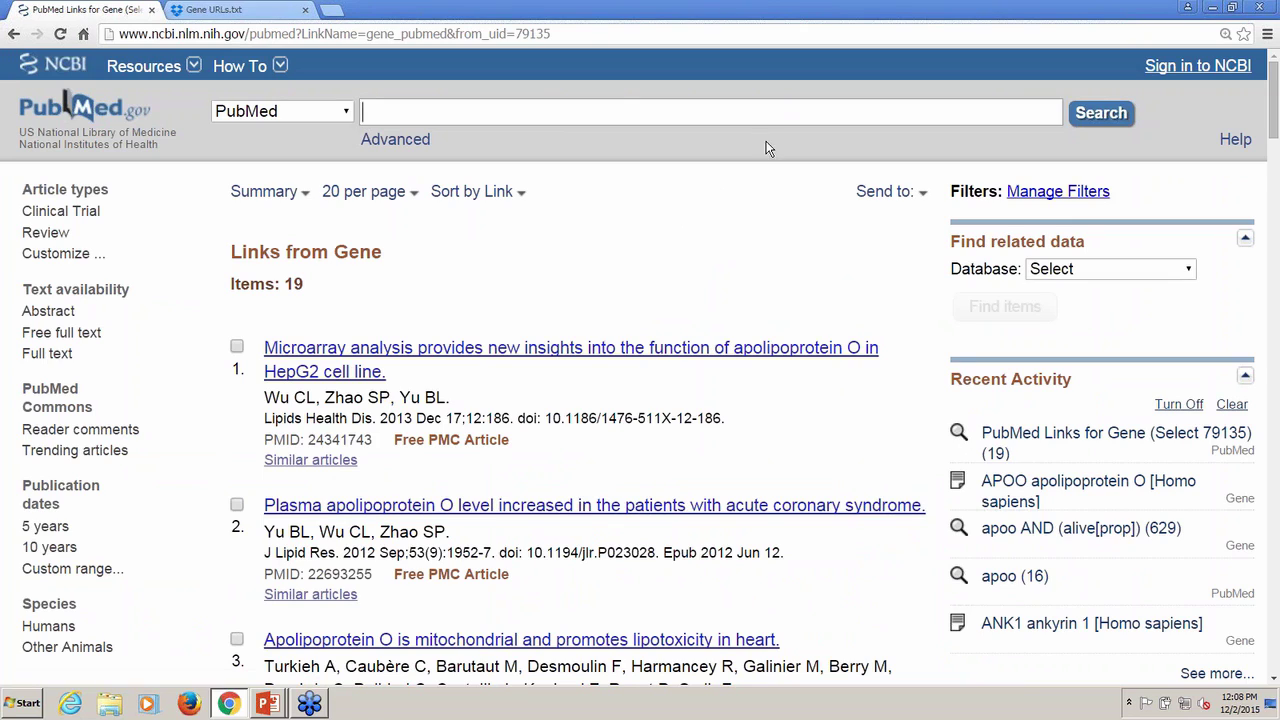
Search PubMed for "ank1 genetics human" and check the available sort orders without changing the relevance sorting
text(ank1)
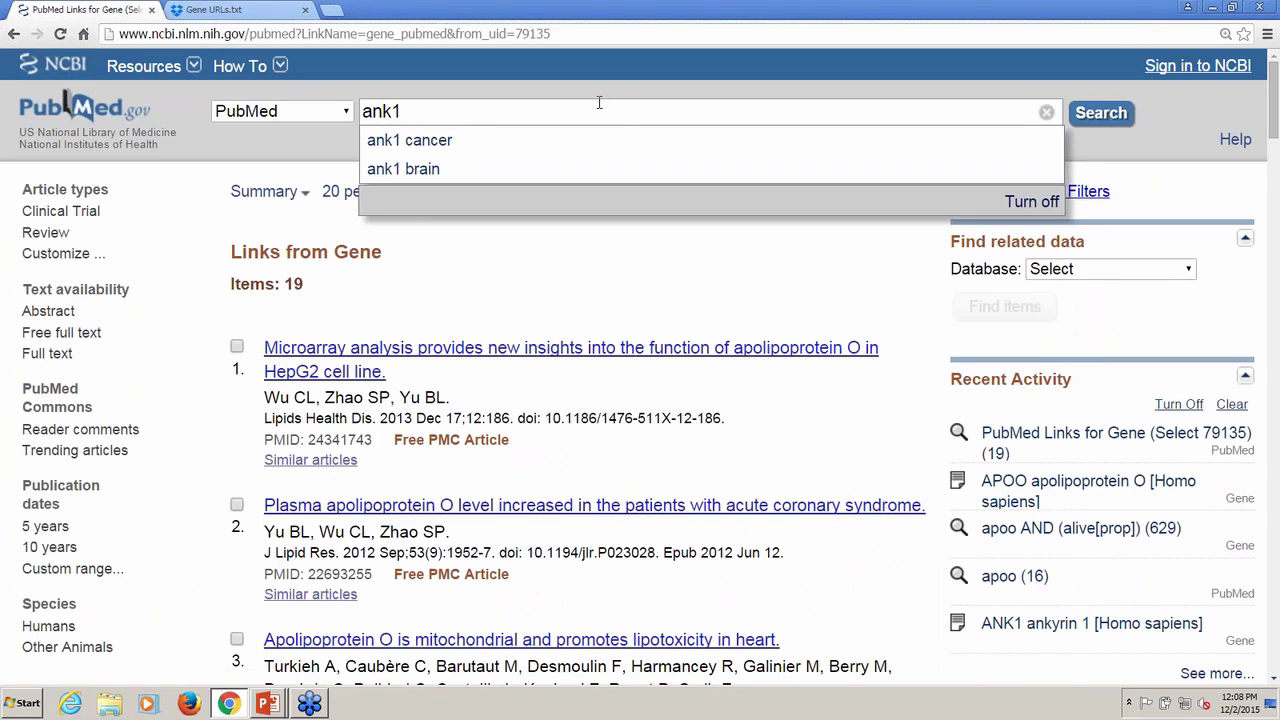
text( genetics human)
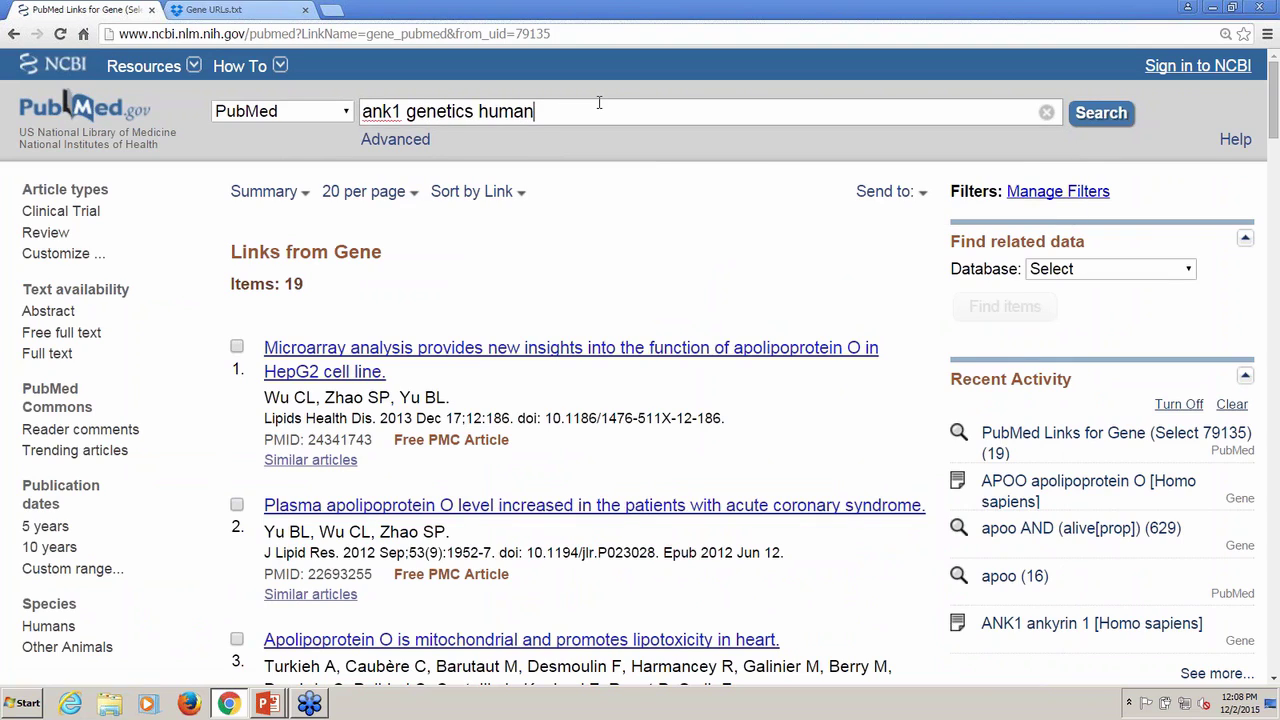
key(Return)
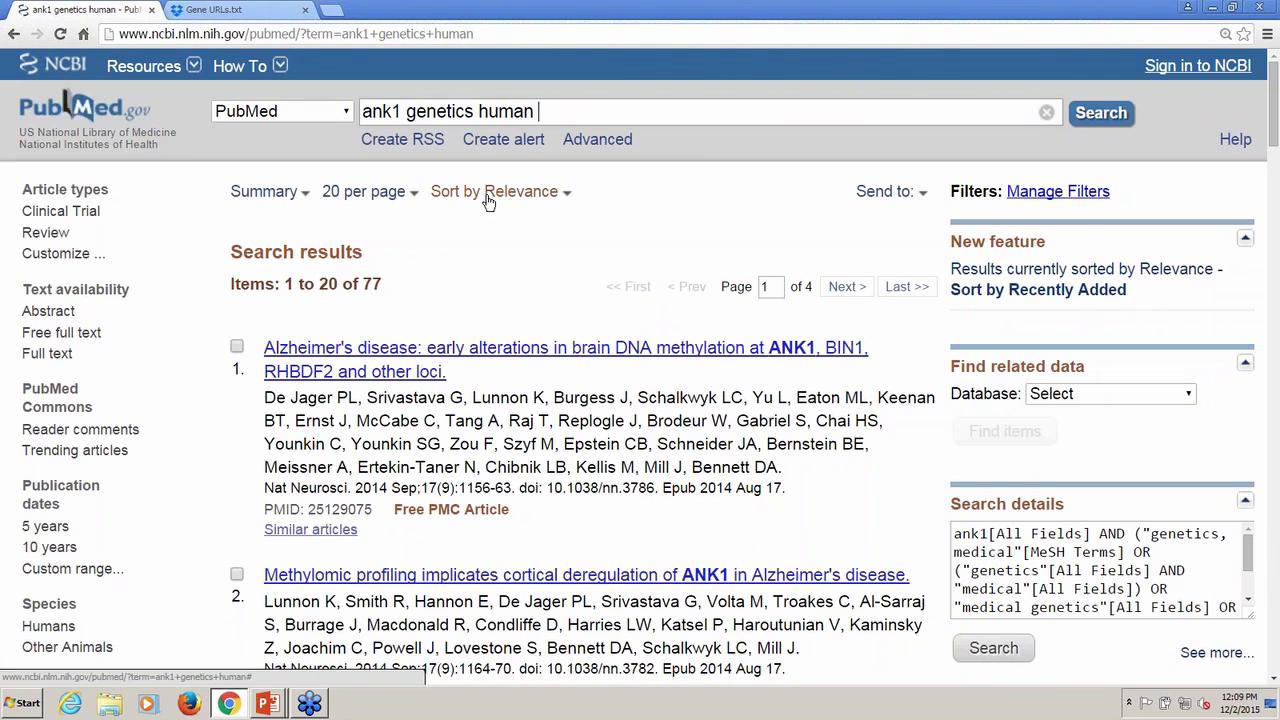
click(563, 196)
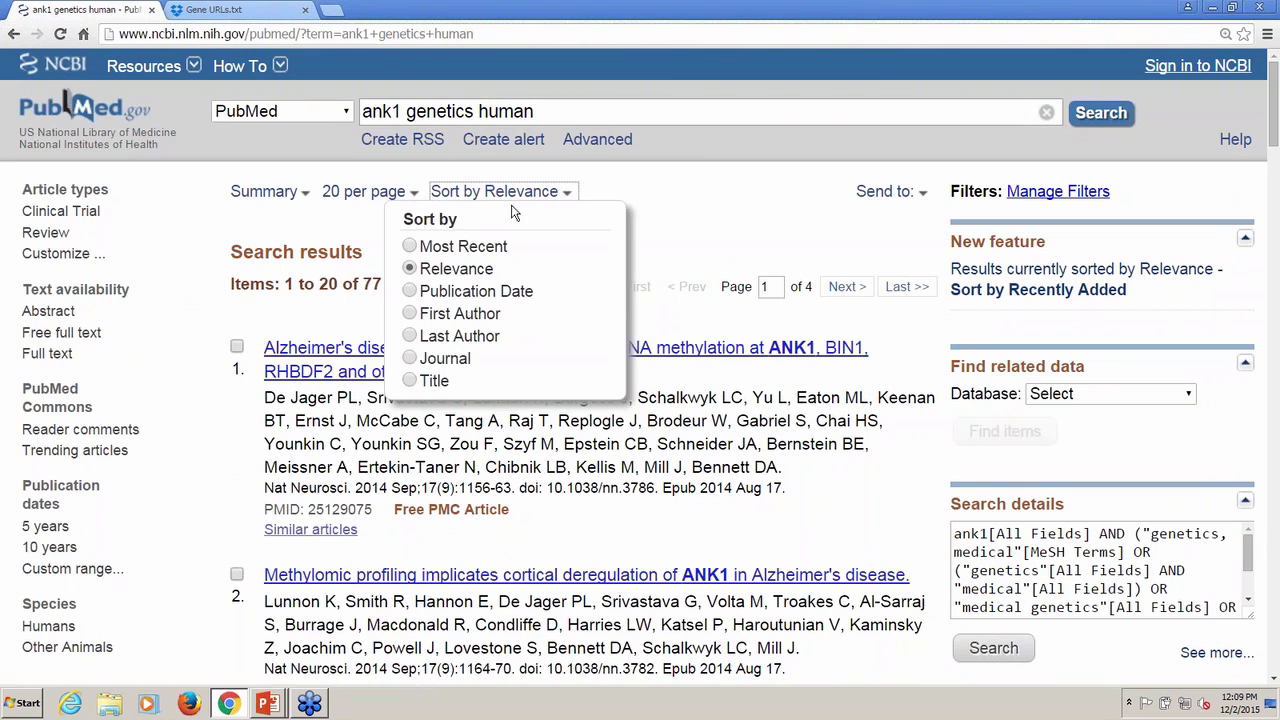
click(613, 199)
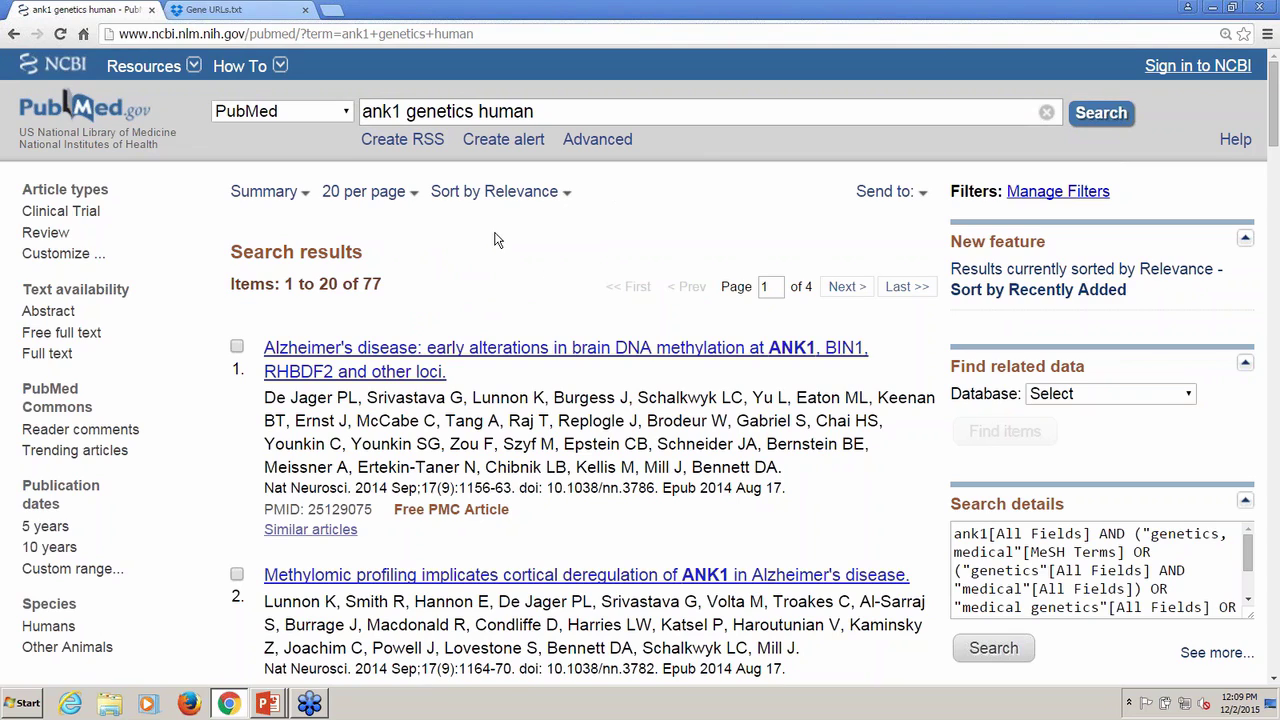
Open the first article, on Alzheimer's disease DNA methylation, and expand its publication types and MeSH terms section to review the terms
click(469, 359)
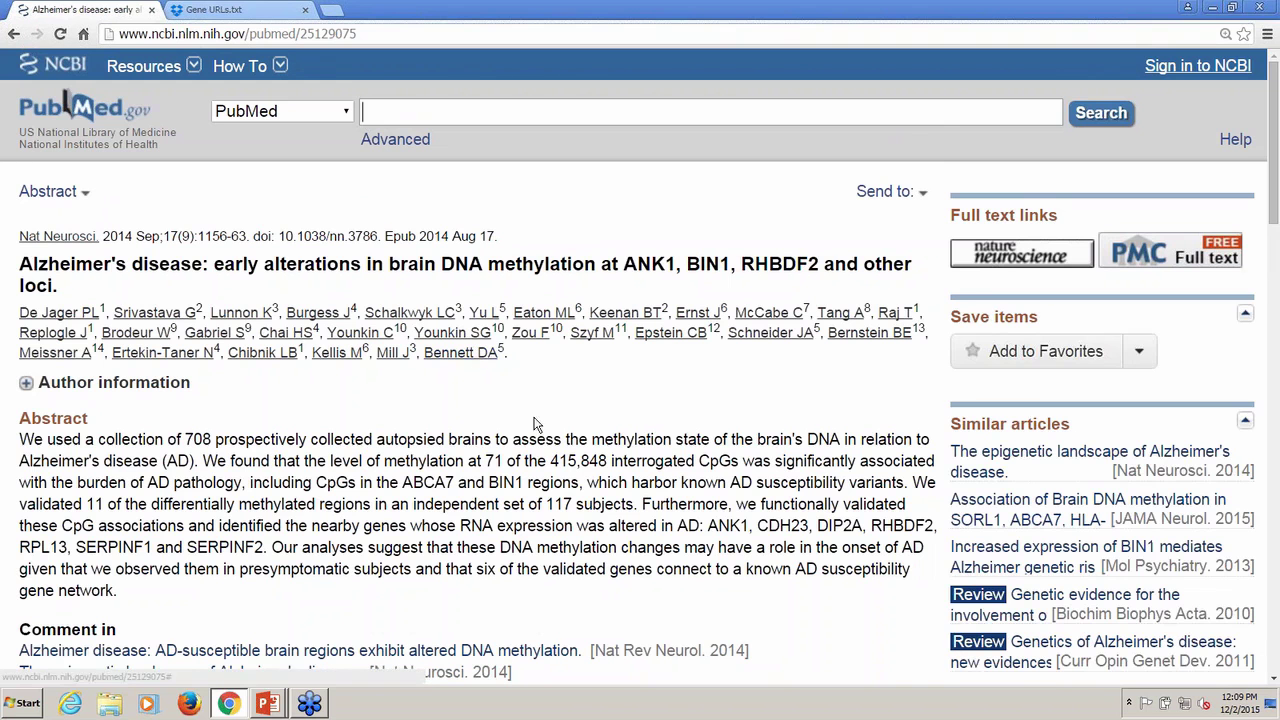
scroll(546, 460, down, 4)
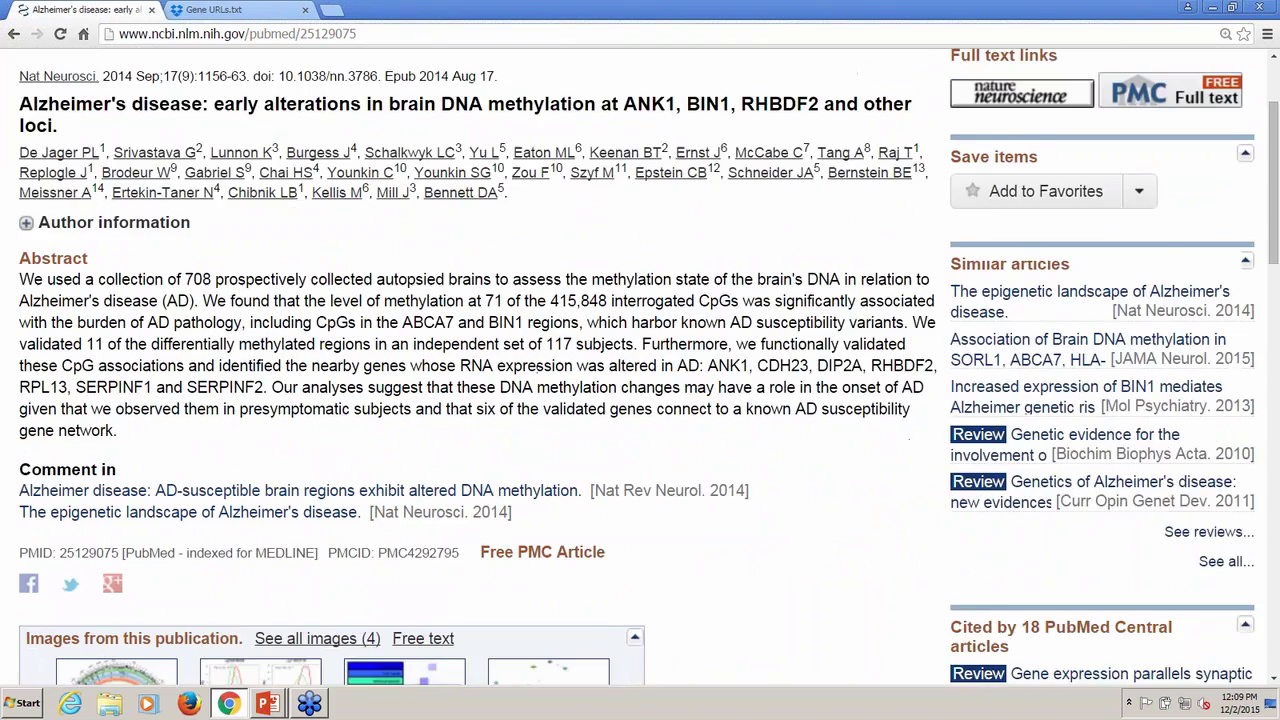
scroll(517, 386, down, 3)
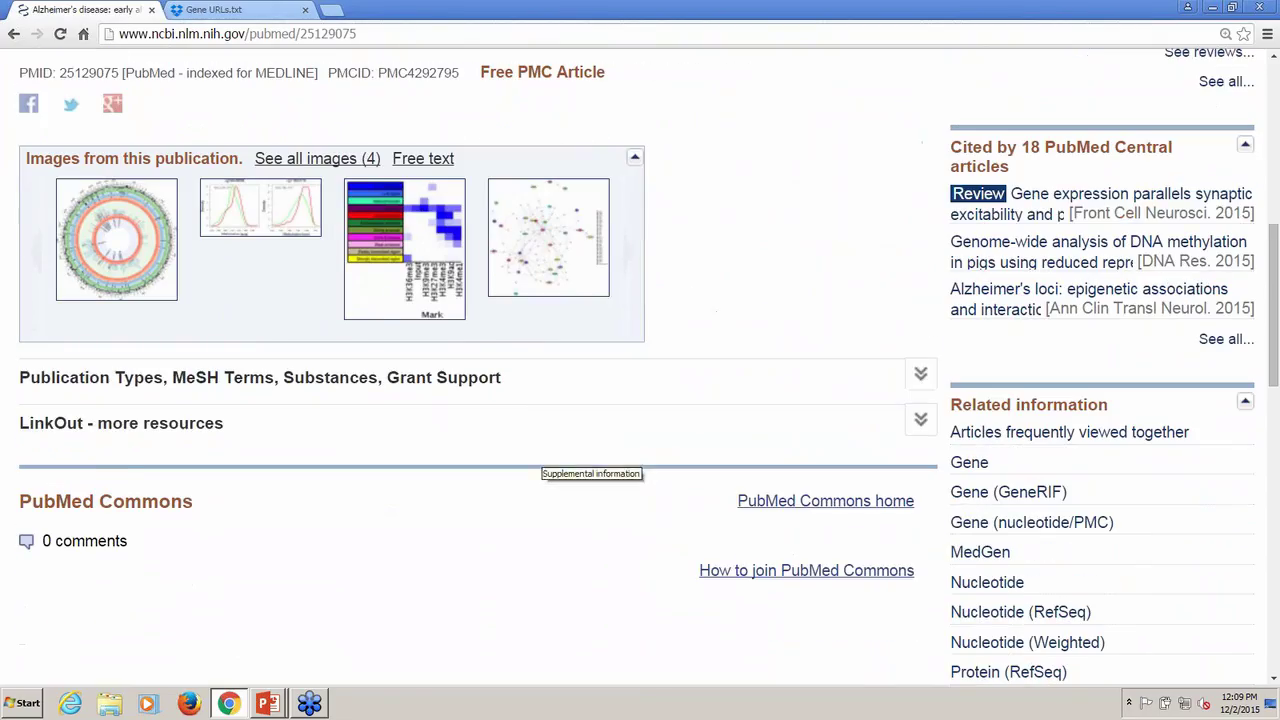
click(466, 380)
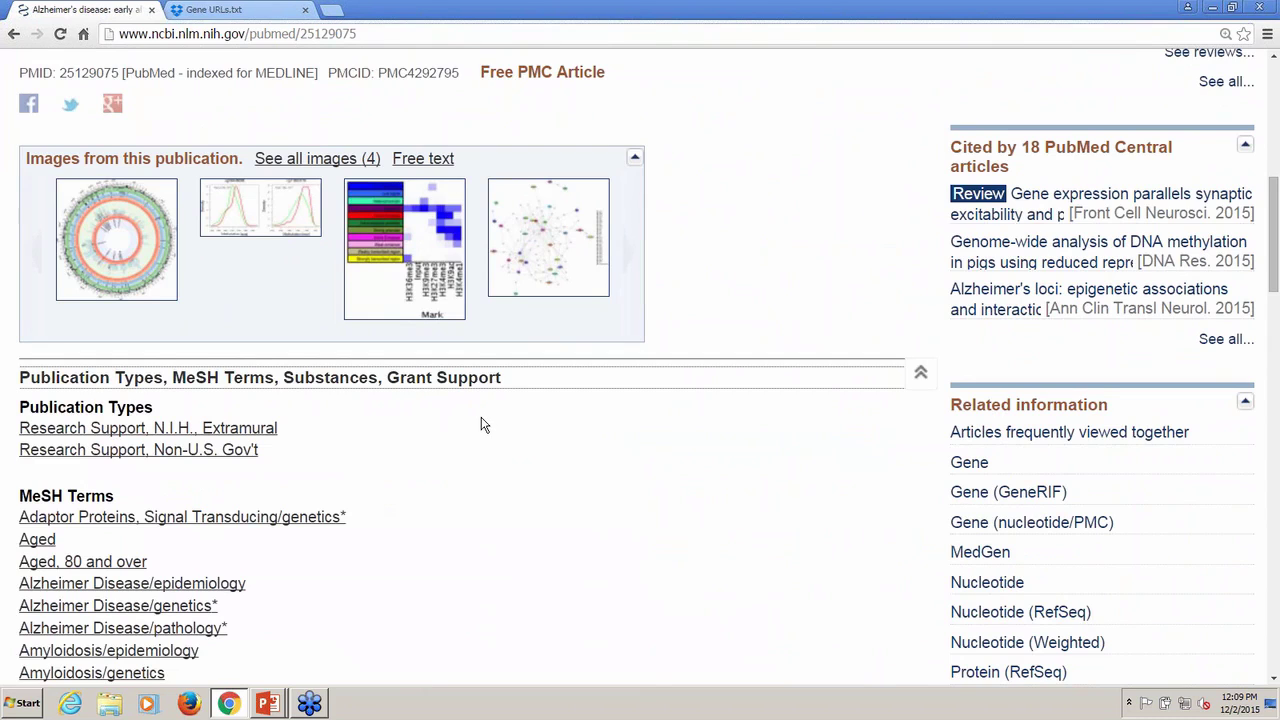
scroll(481, 425, down, 2)
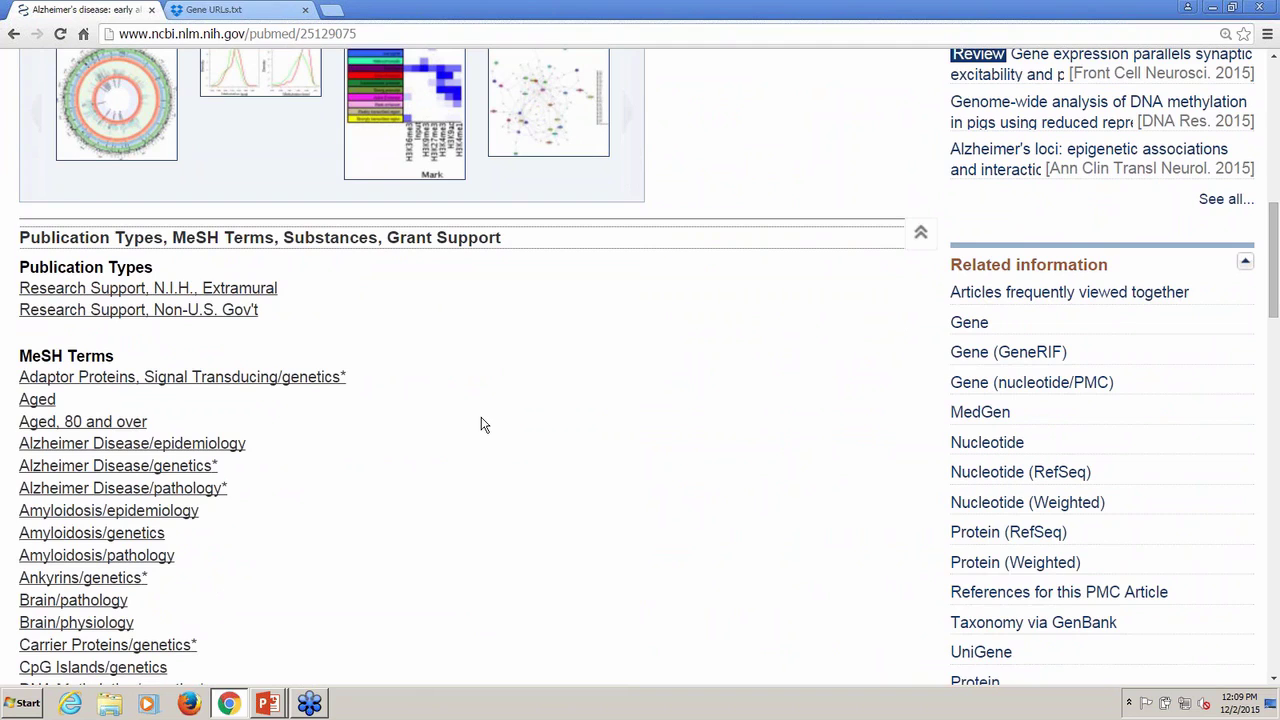
scroll(481, 425, down, 2)
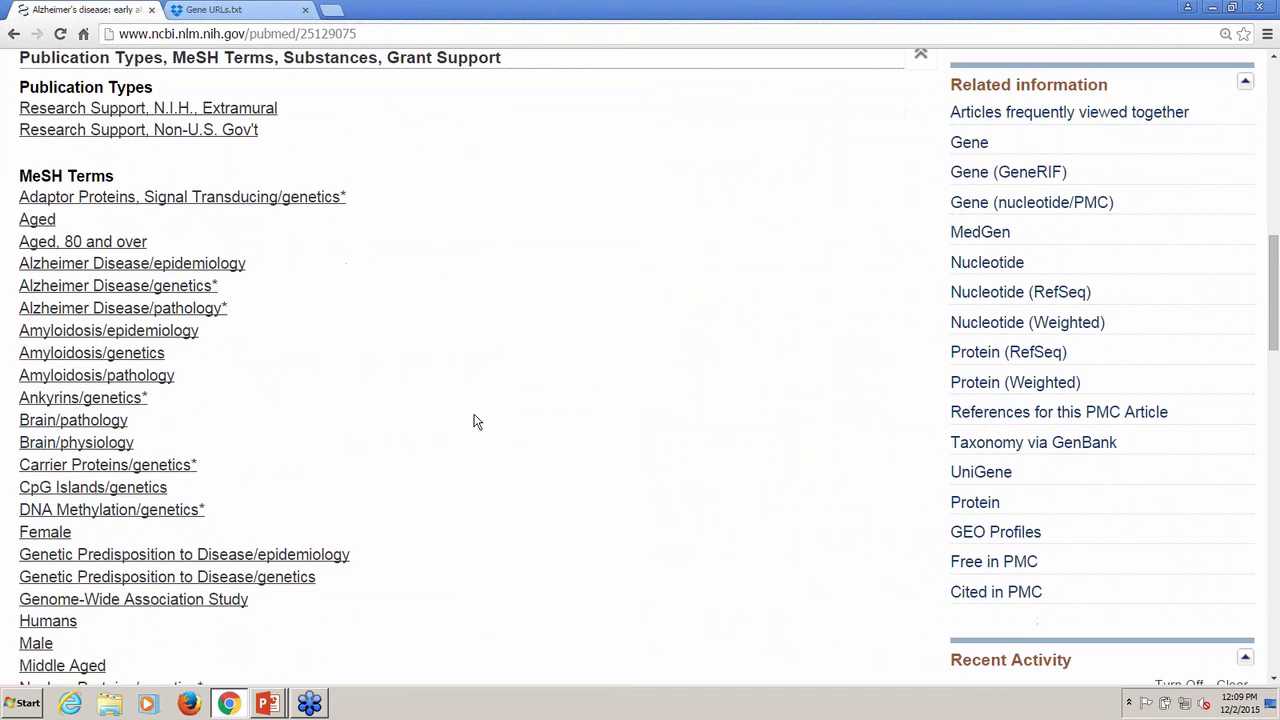
Highlight the "Ankyrins/genetics" MeSH term and the "ANK1 protein, human" substance entry to review how the article is indexed
drag(149, 398, 18, 398)
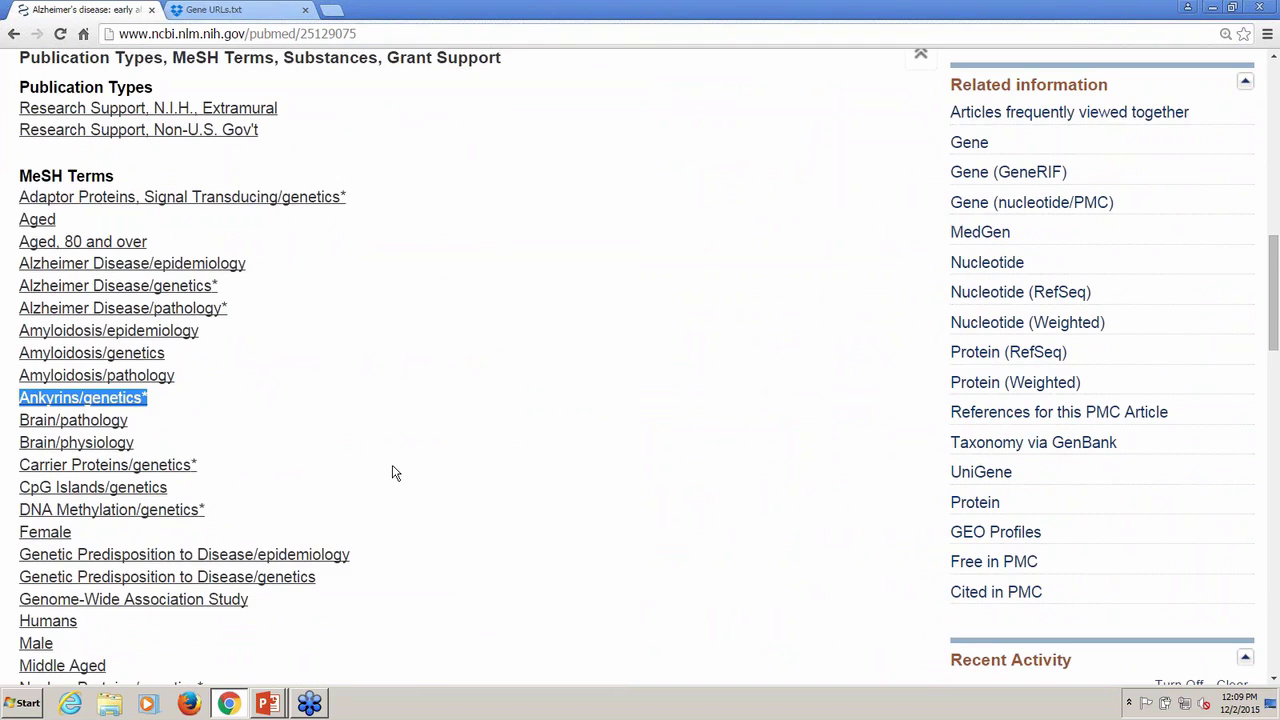
scroll(395, 473, down, 2)
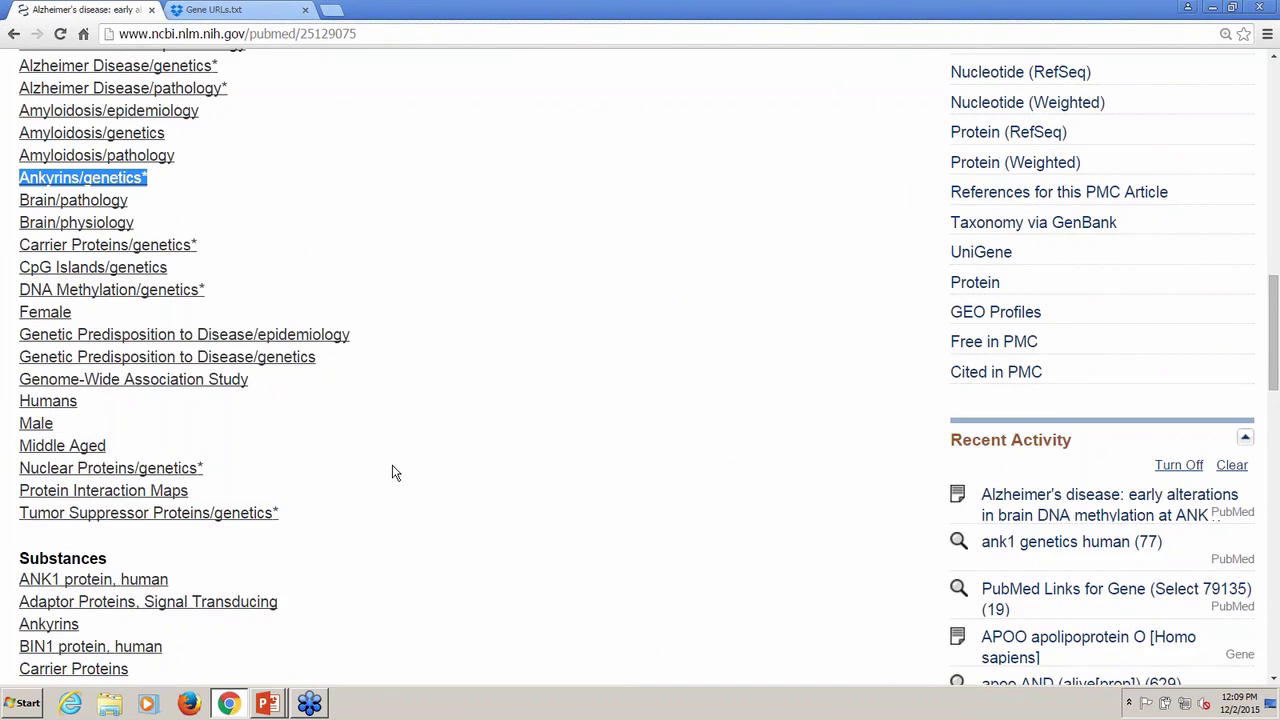
scroll(395, 473, down, 1)
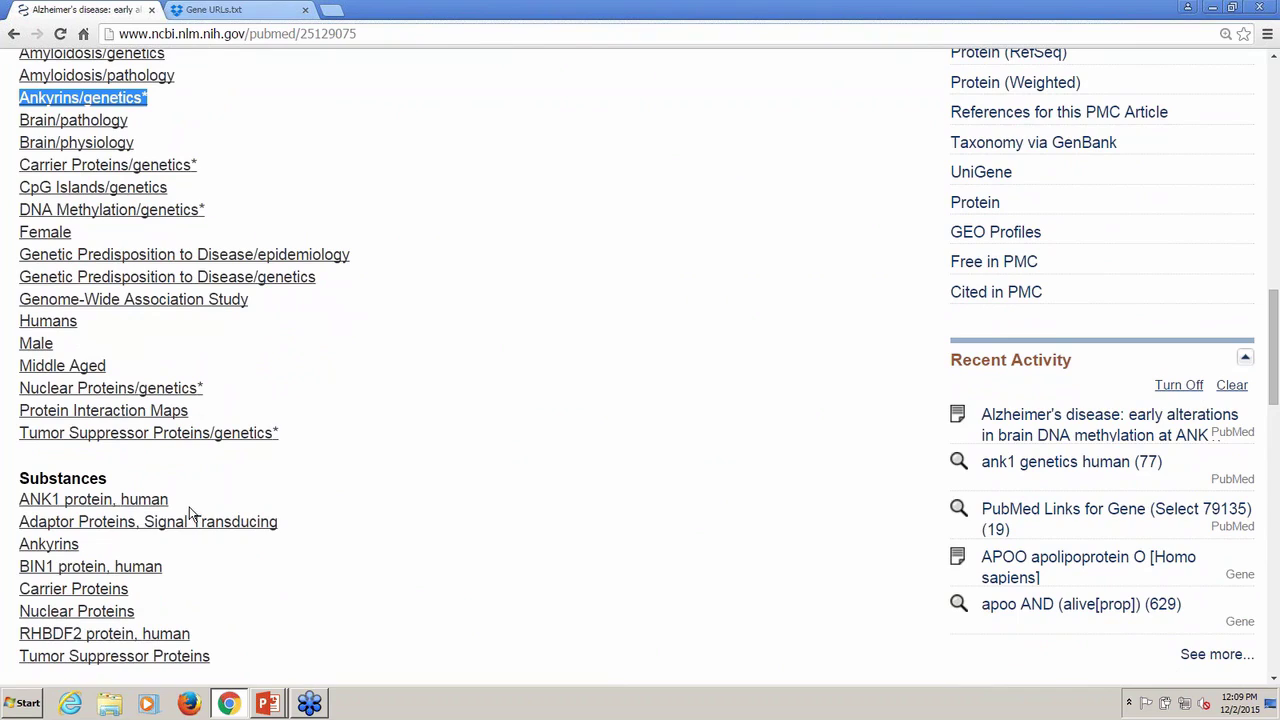
drag(191, 510, 24, 512)
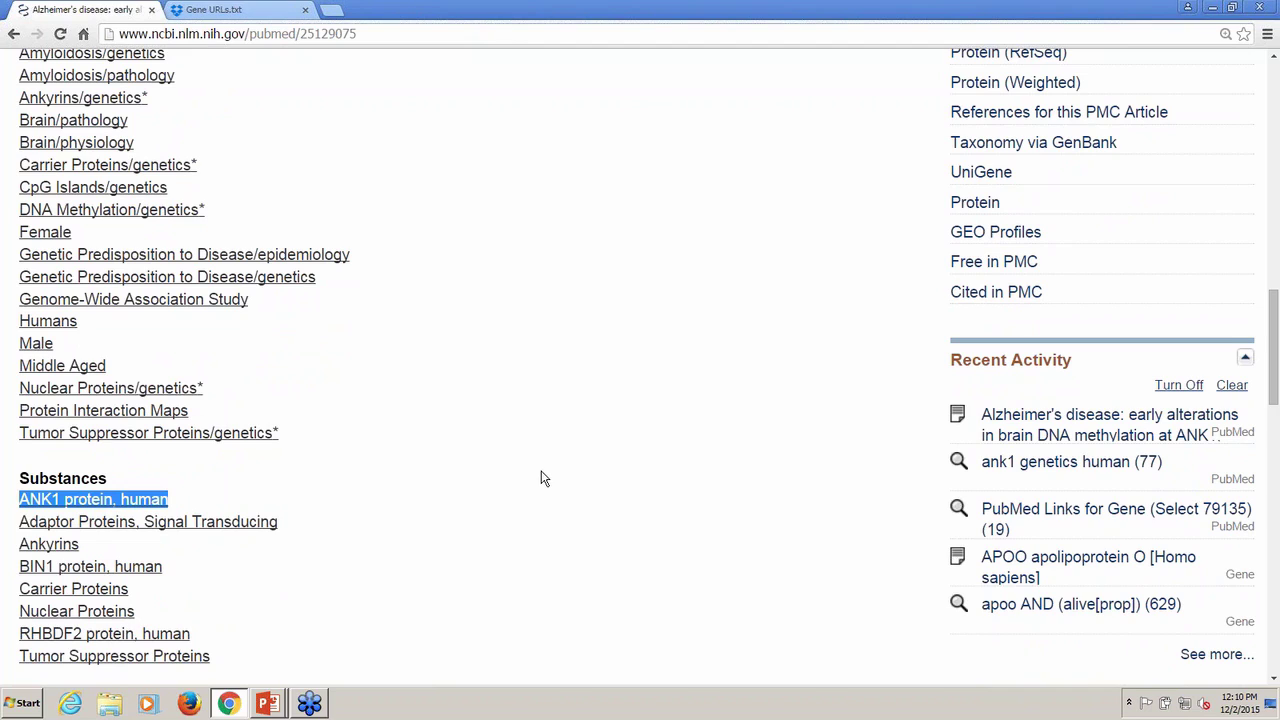
click(503, 353)
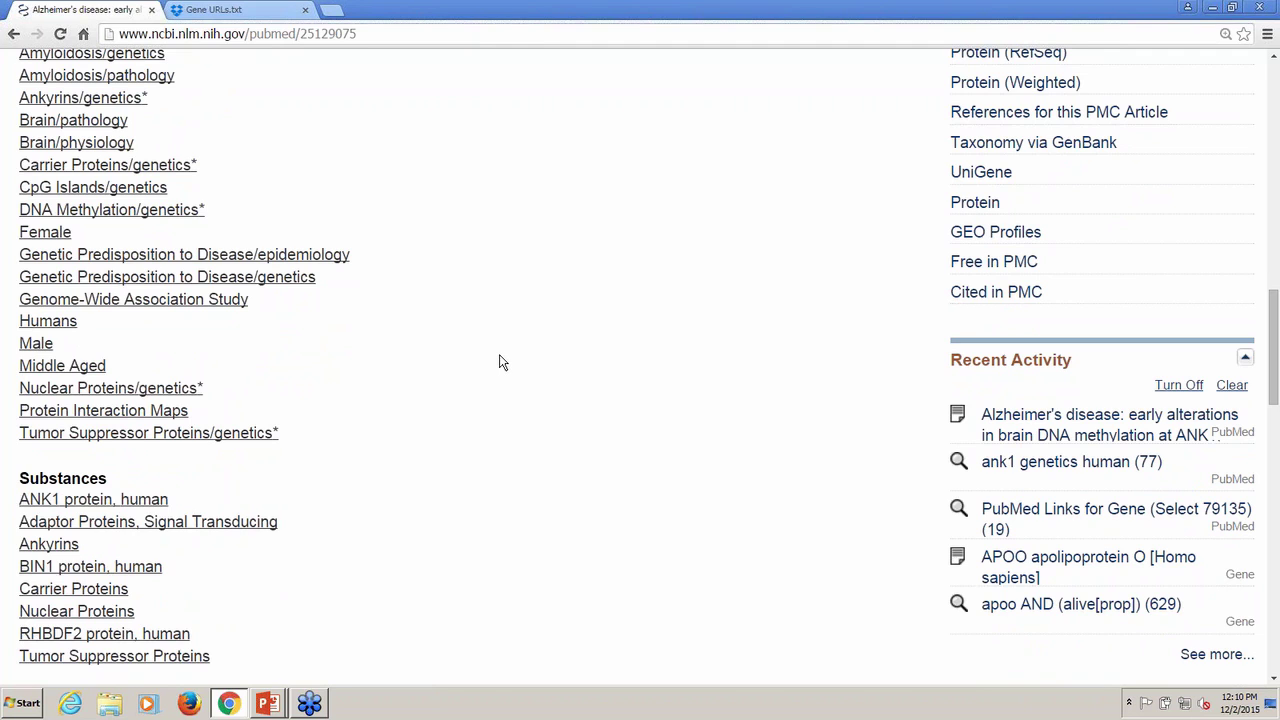
Switch the search database to Gene and search it for "tp53"
scroll(496, 352, up, 2)
scroll(496, 352, up, 10)
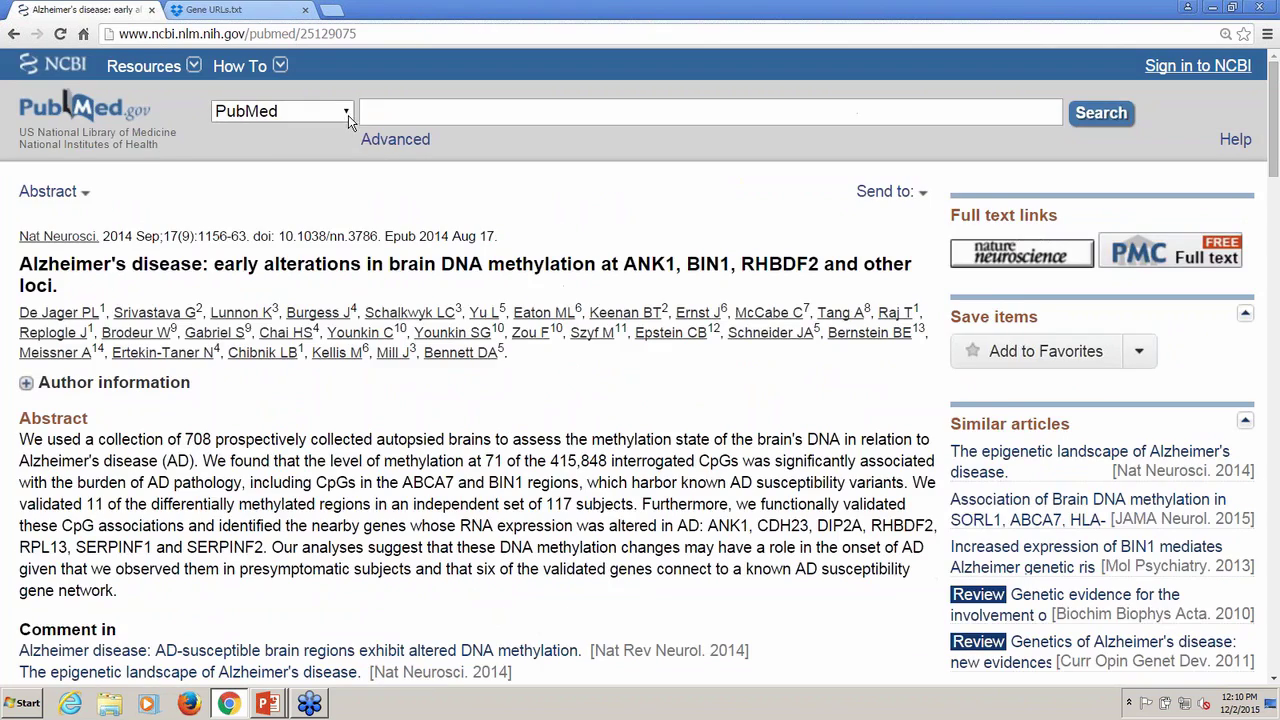
click(348, 115)
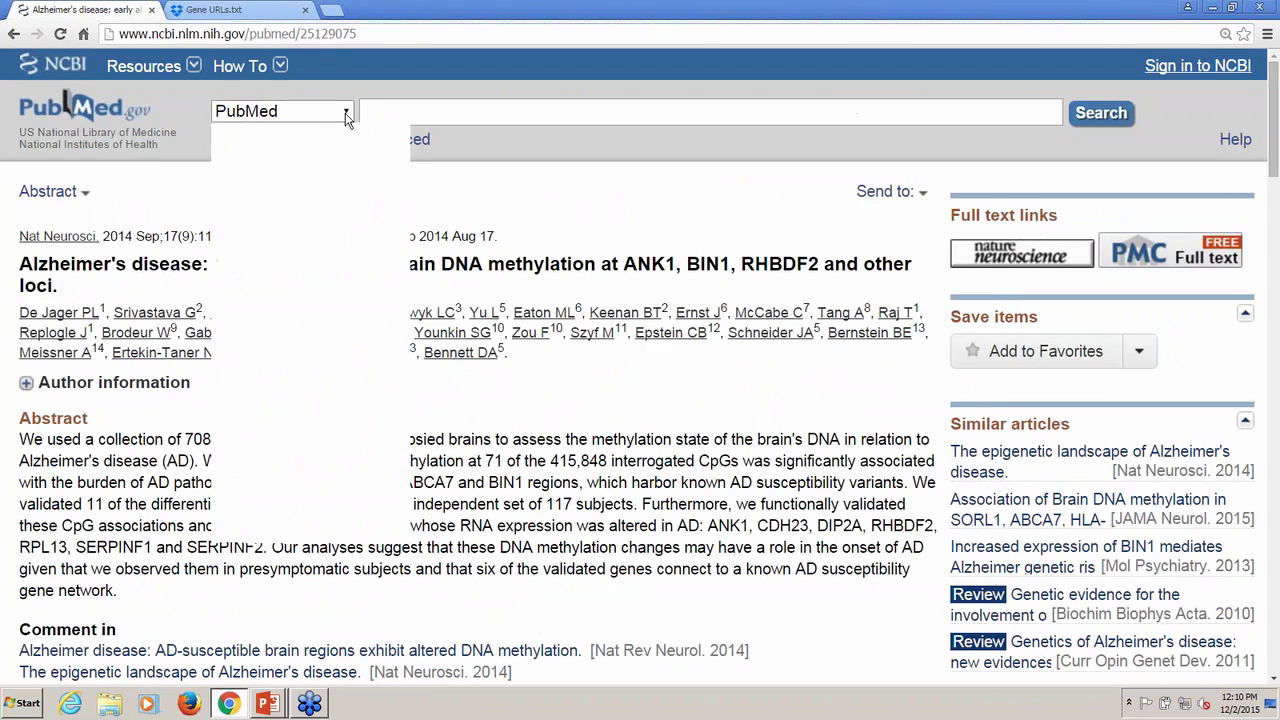
click(341, 173)
click(416, 116)
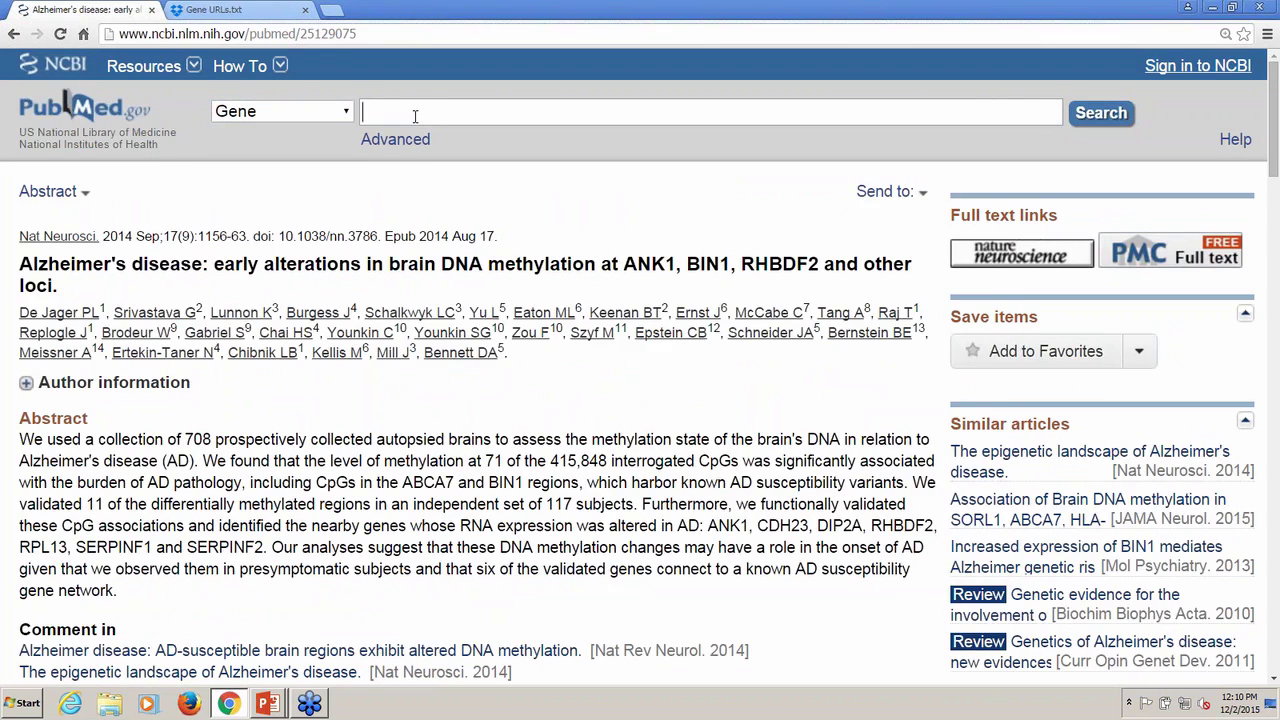
text(tp53)
key(Return)
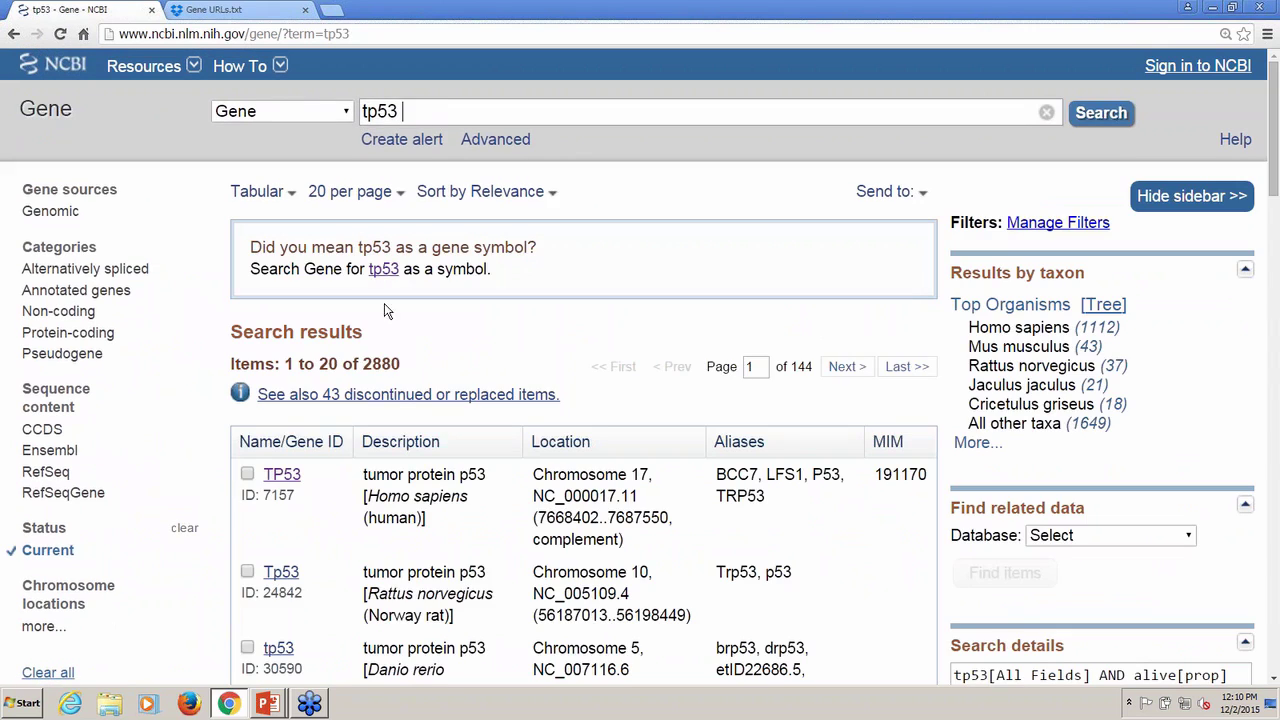
Open the human TP53 gene record and follow the HGNC link beside its official full name to check the site's address
click(288, 479)
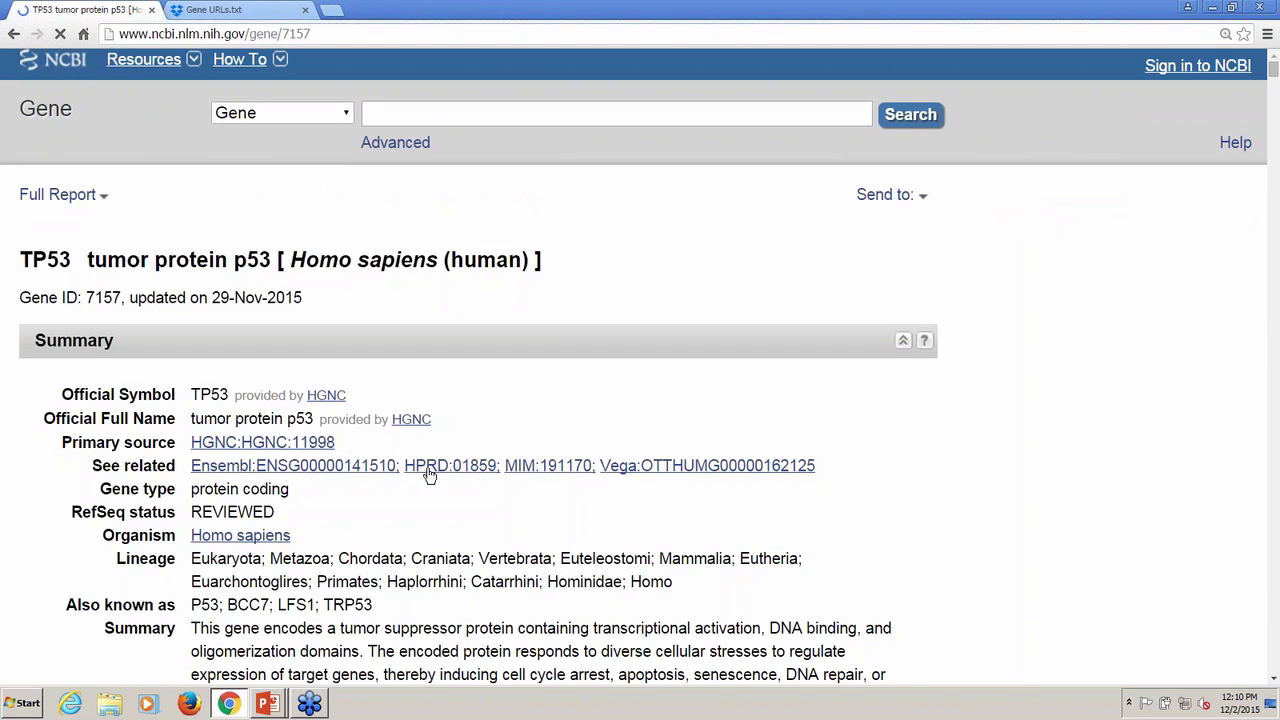
scroll(424, 530, down, 1)
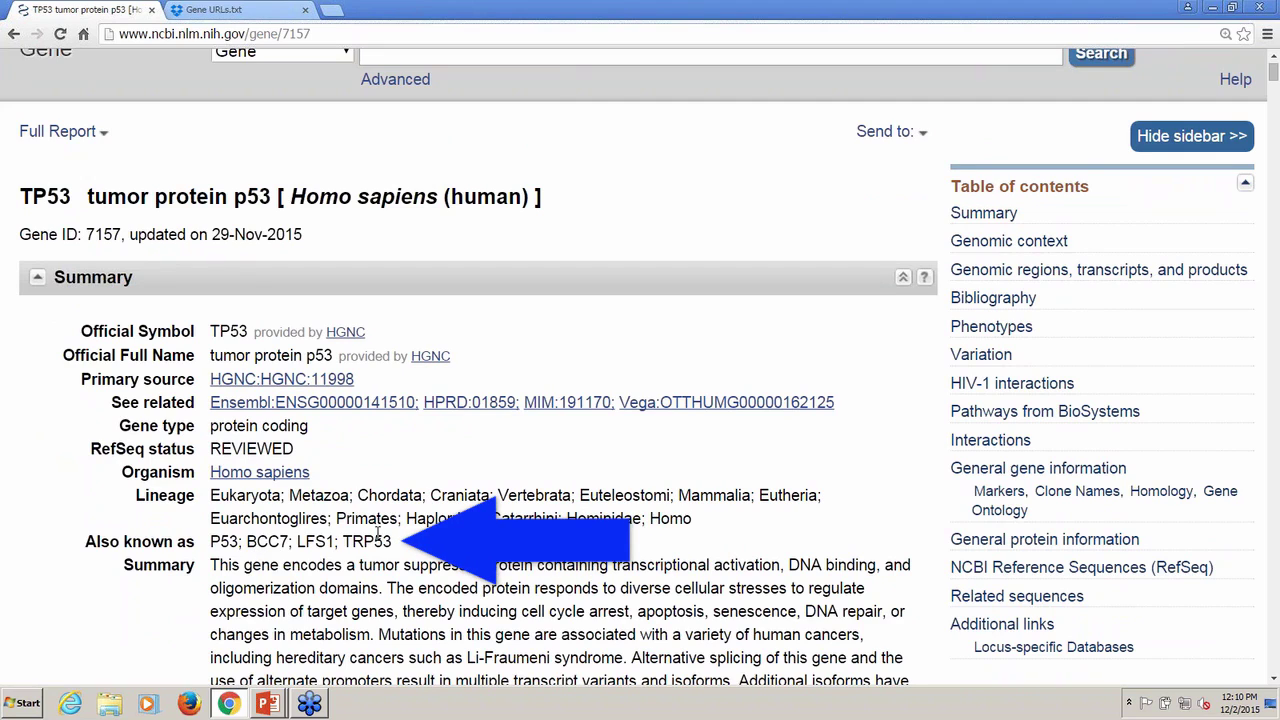
scroll(405, 541, up, 1)
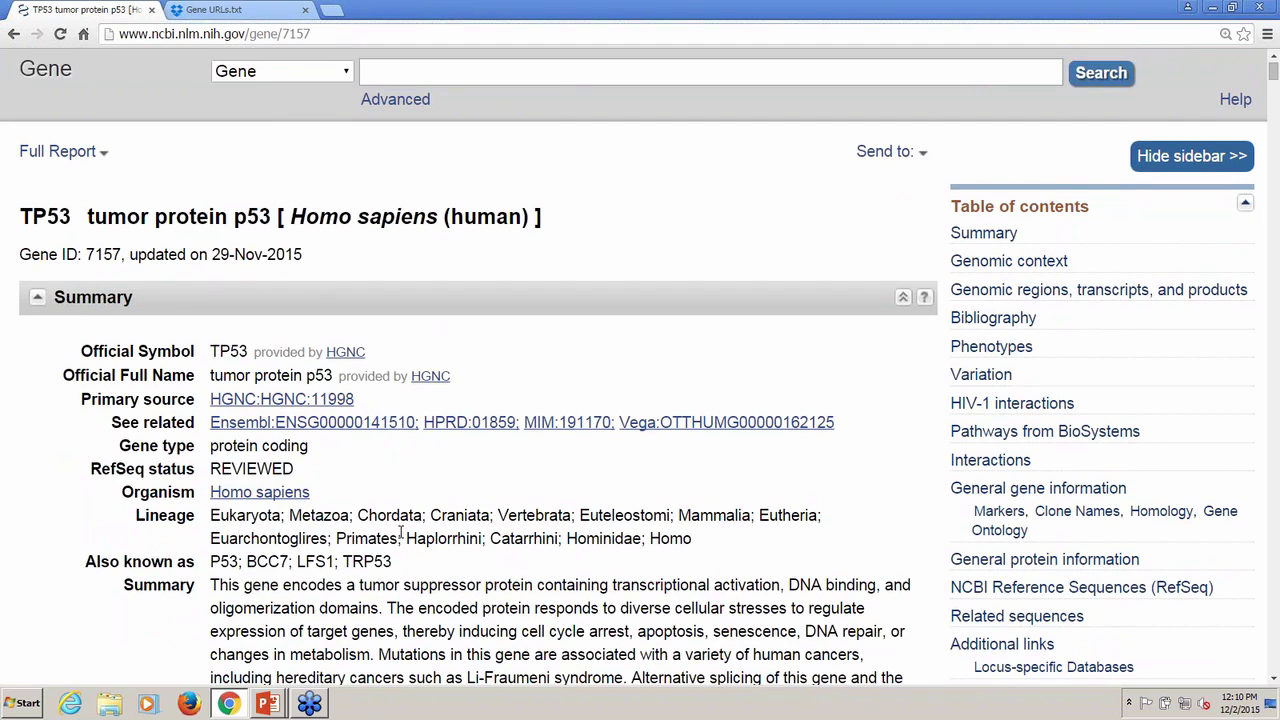
scroll(400, 533, down, 1)
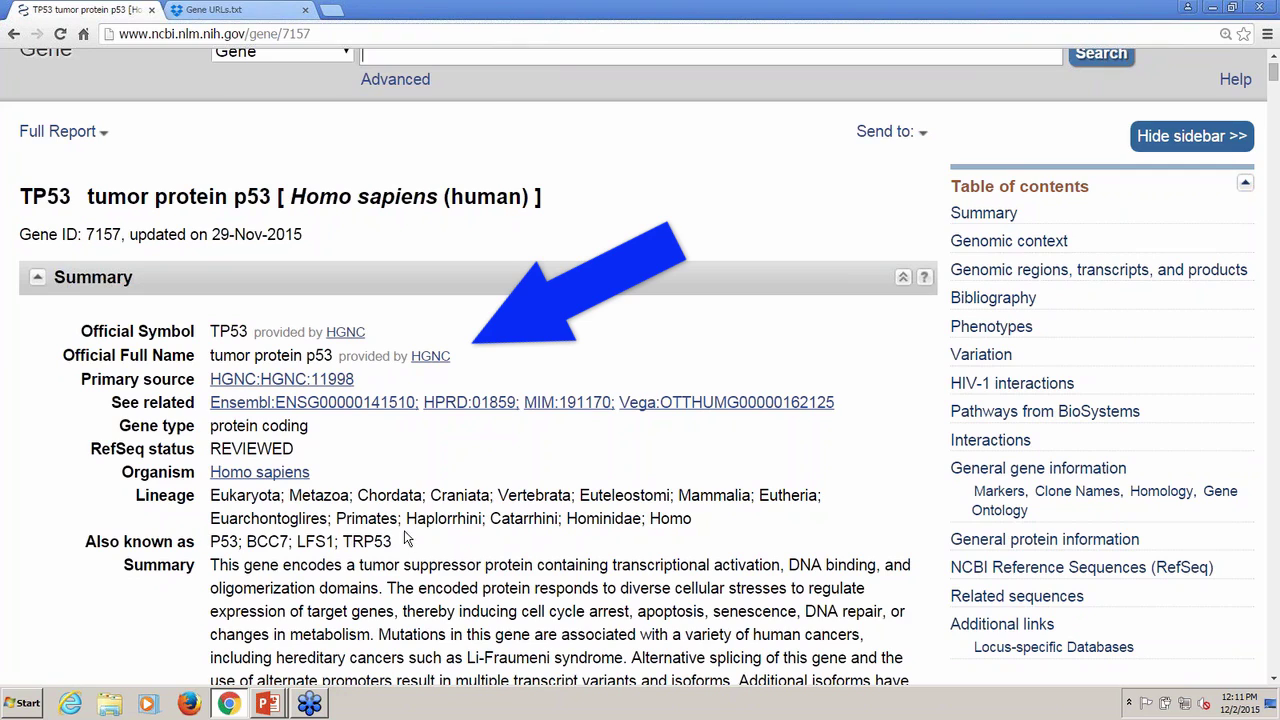
click(432, 365)
click(334, 32)
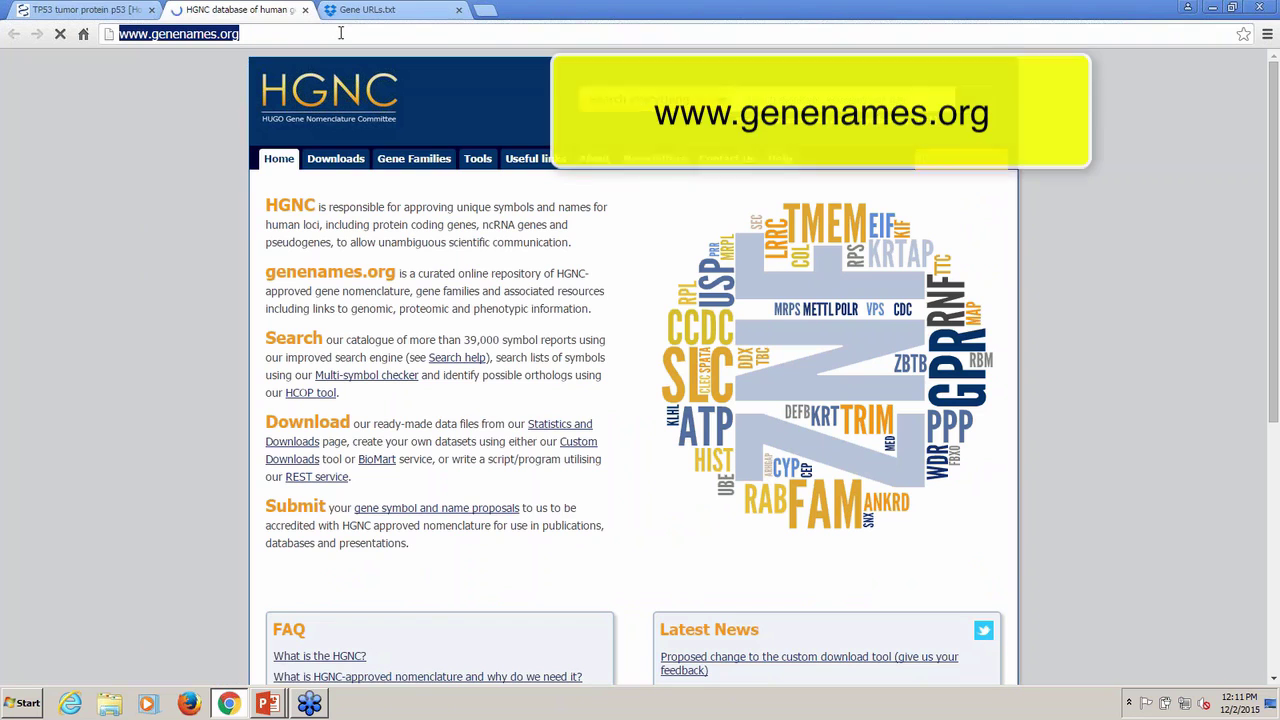
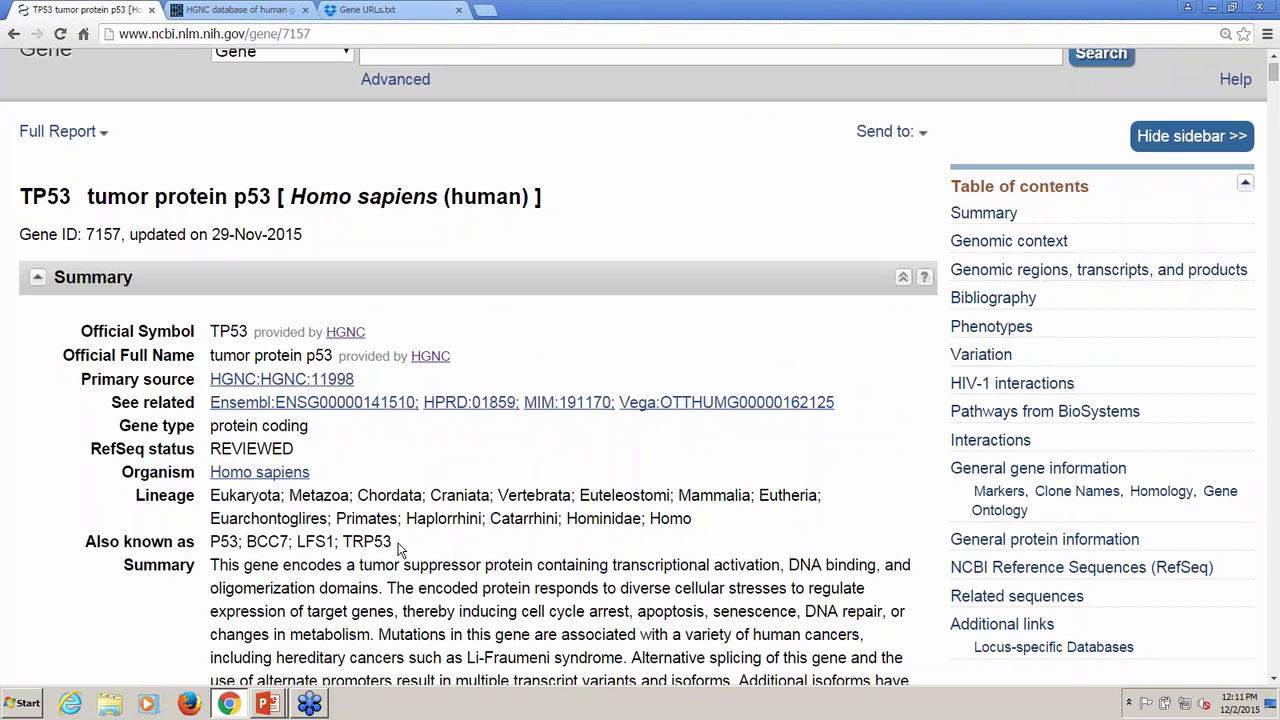
Copy the TP53 record's "Also known as" aliases and paste them after "tp53 OR" in a PubMed search
drag(392, 541, 212, 545)
key(ctrl+c)
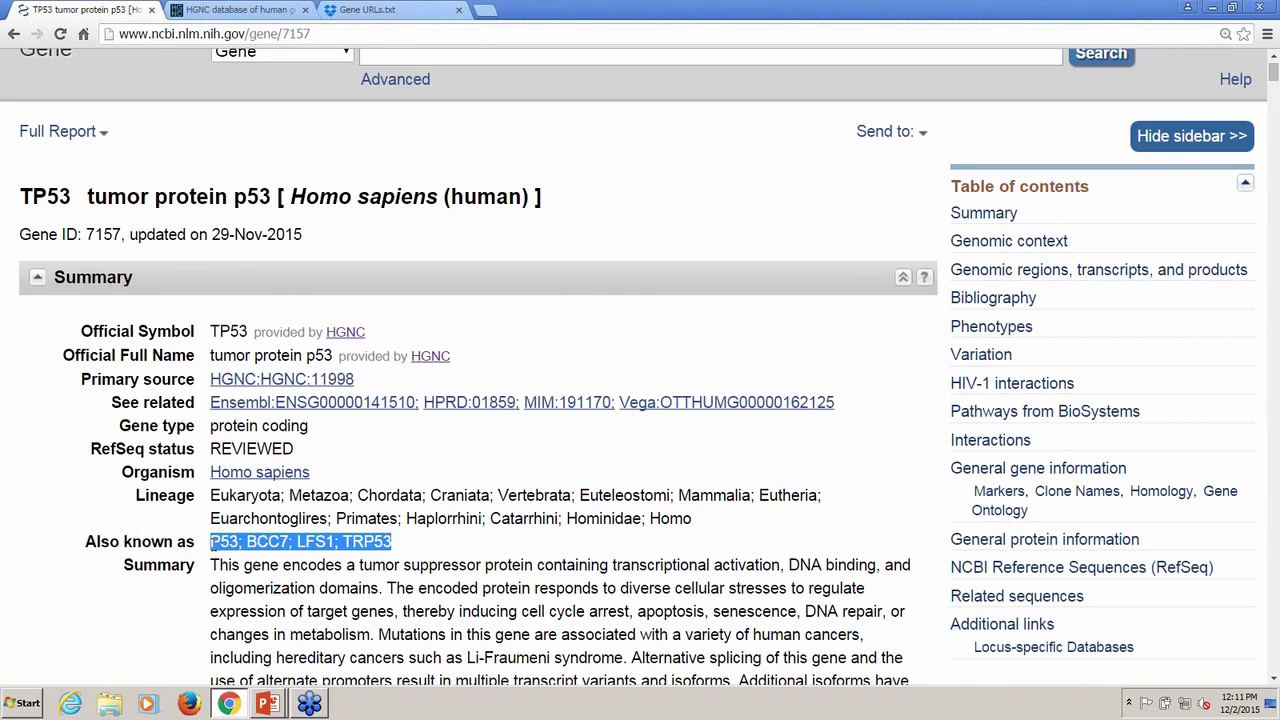
scroll(353, 150, up, 1)
click(346, 112)
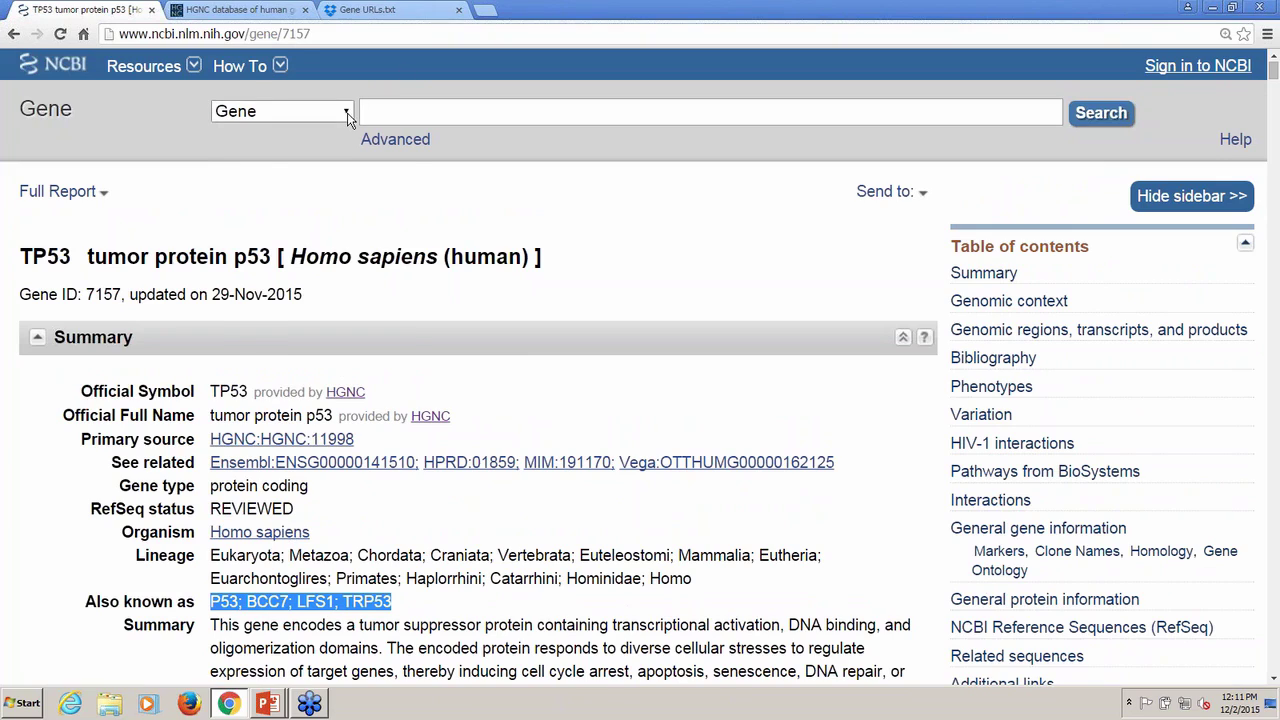
click(333, 172)
click(400, 114)
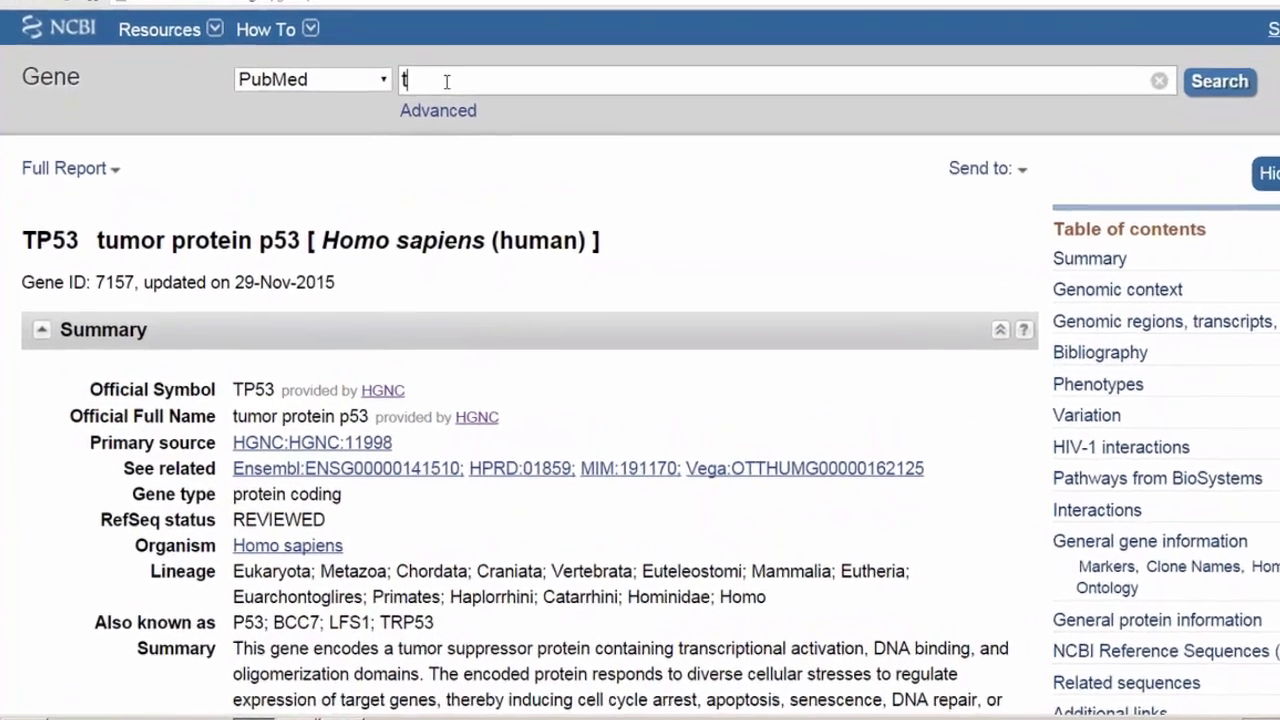
text(tp)
text(53 )
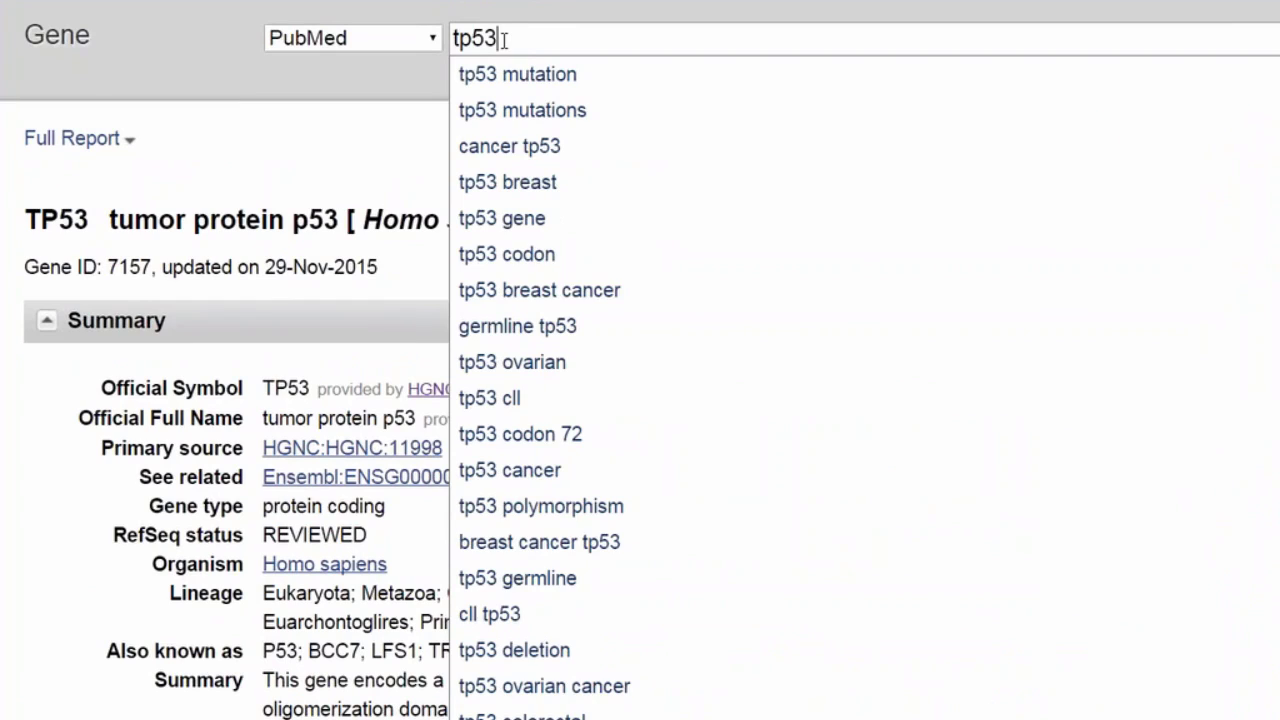
text(OR)
key(ctrl+v)
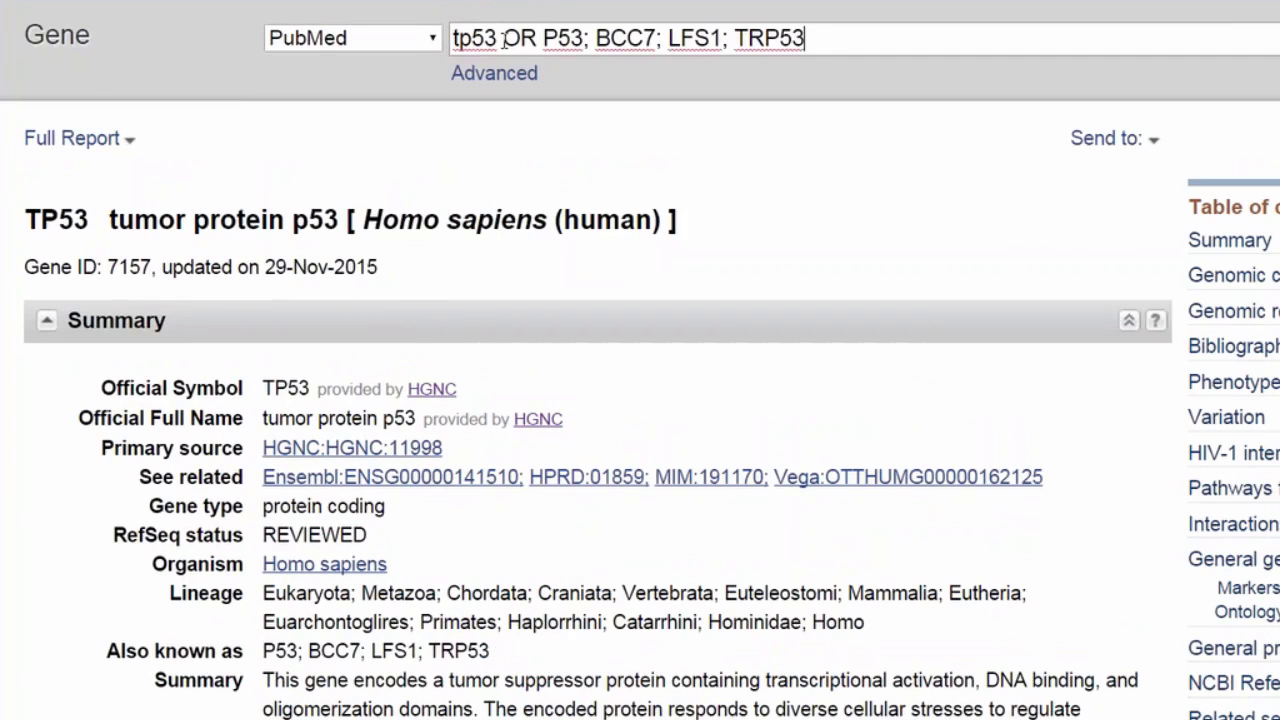
Replace the semicolons between the aliases with OR and run the search "tp53 OR P53 OR BCC7 OR LFS1 OR TRP53"
click(589, 38)
key(BackSpace)
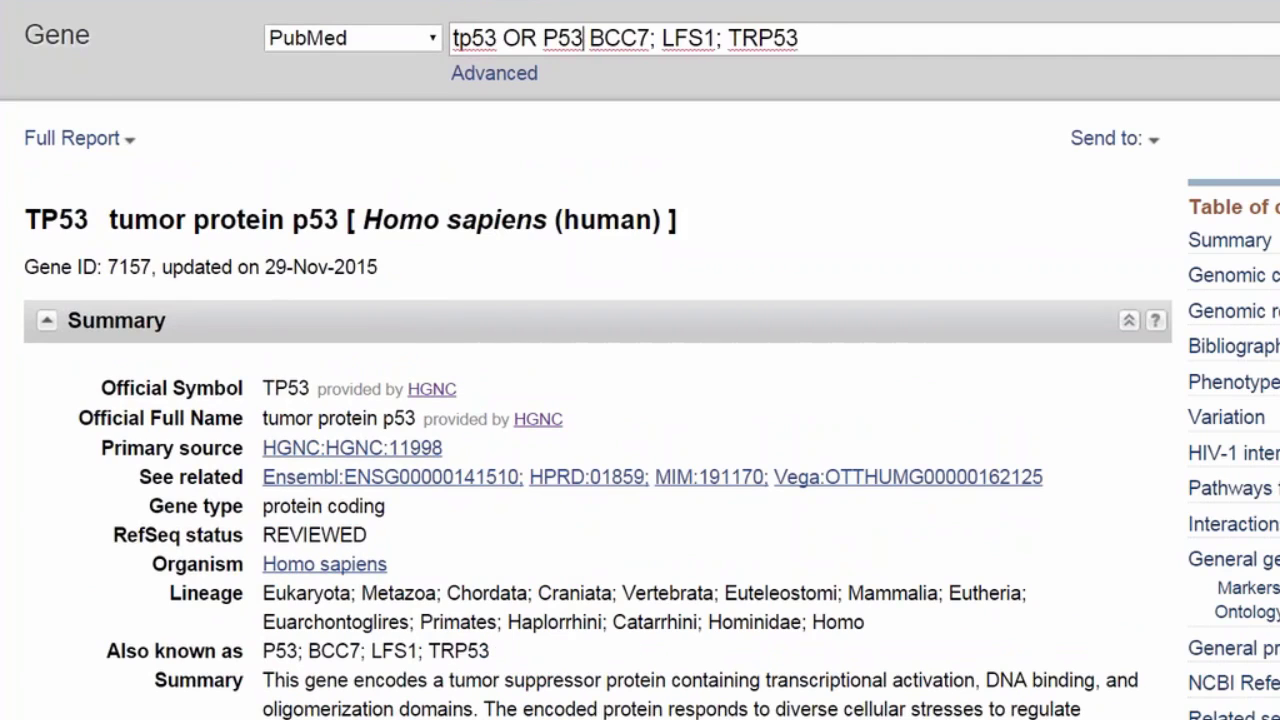
text(OR)
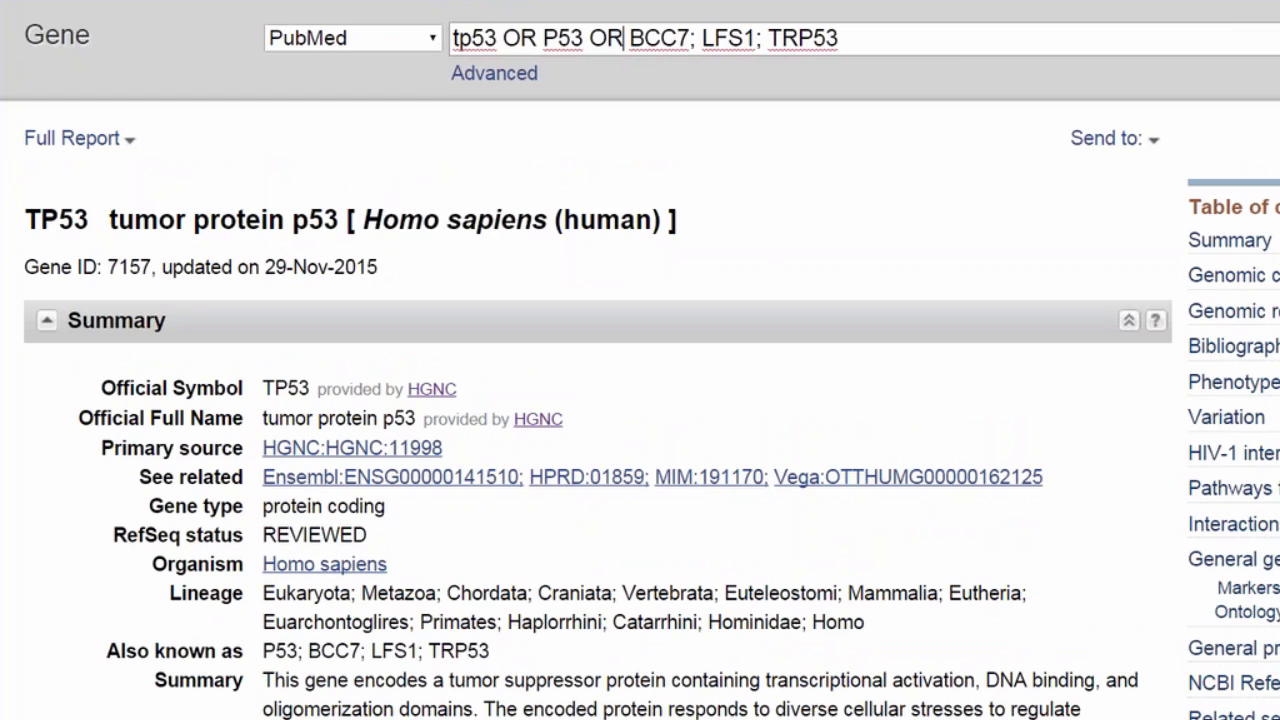
click(699, 38)
key(BackSpace)
text(OR)
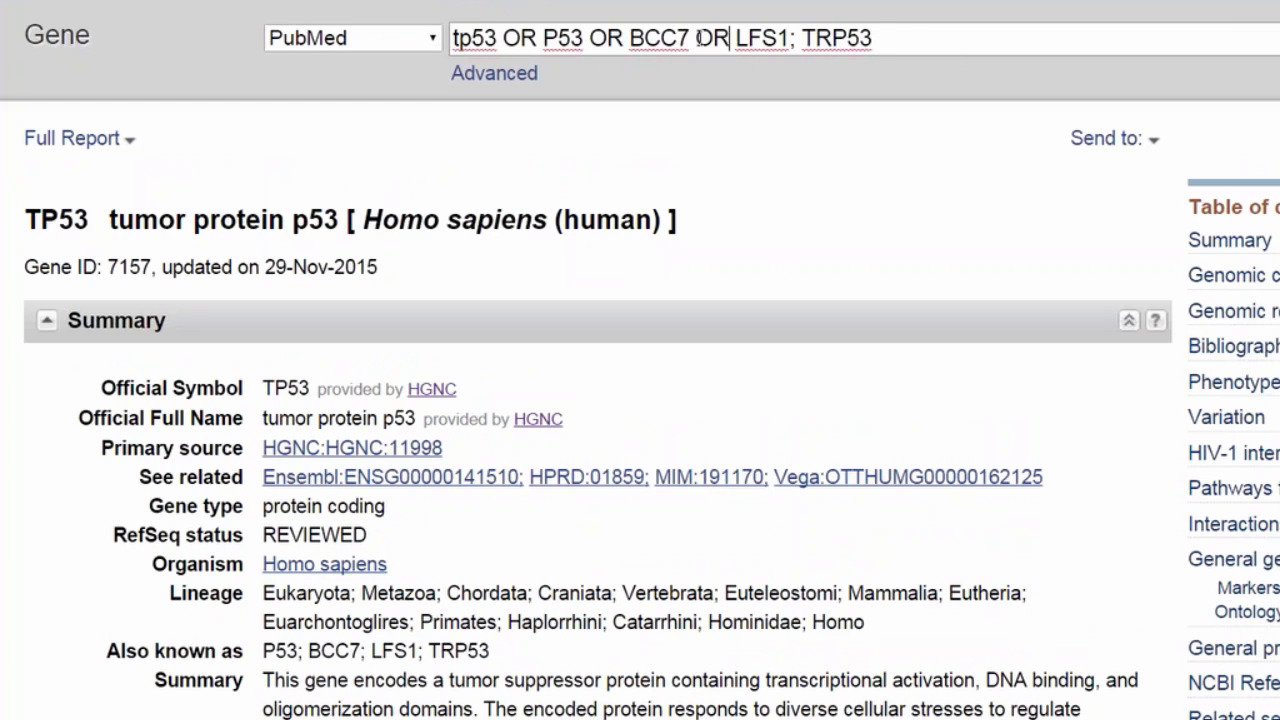
click(796, 38)
key(BackSpace)
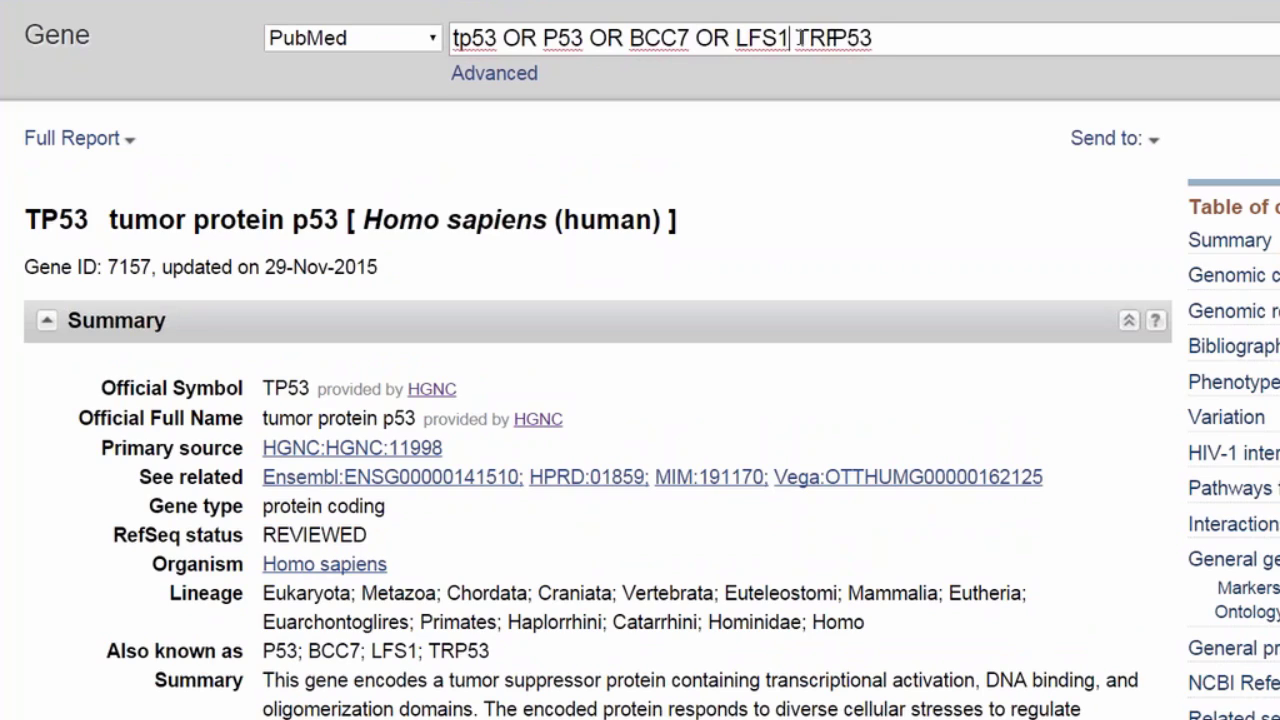
text(OR)
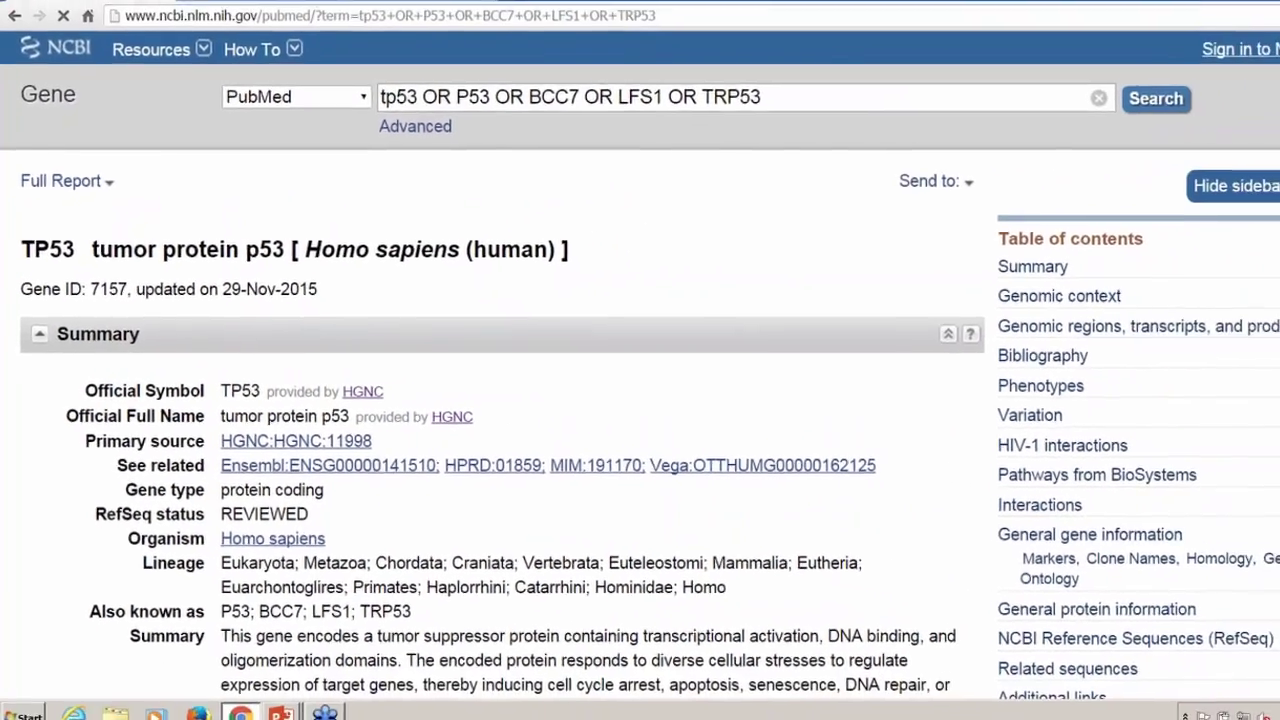
key(Return)
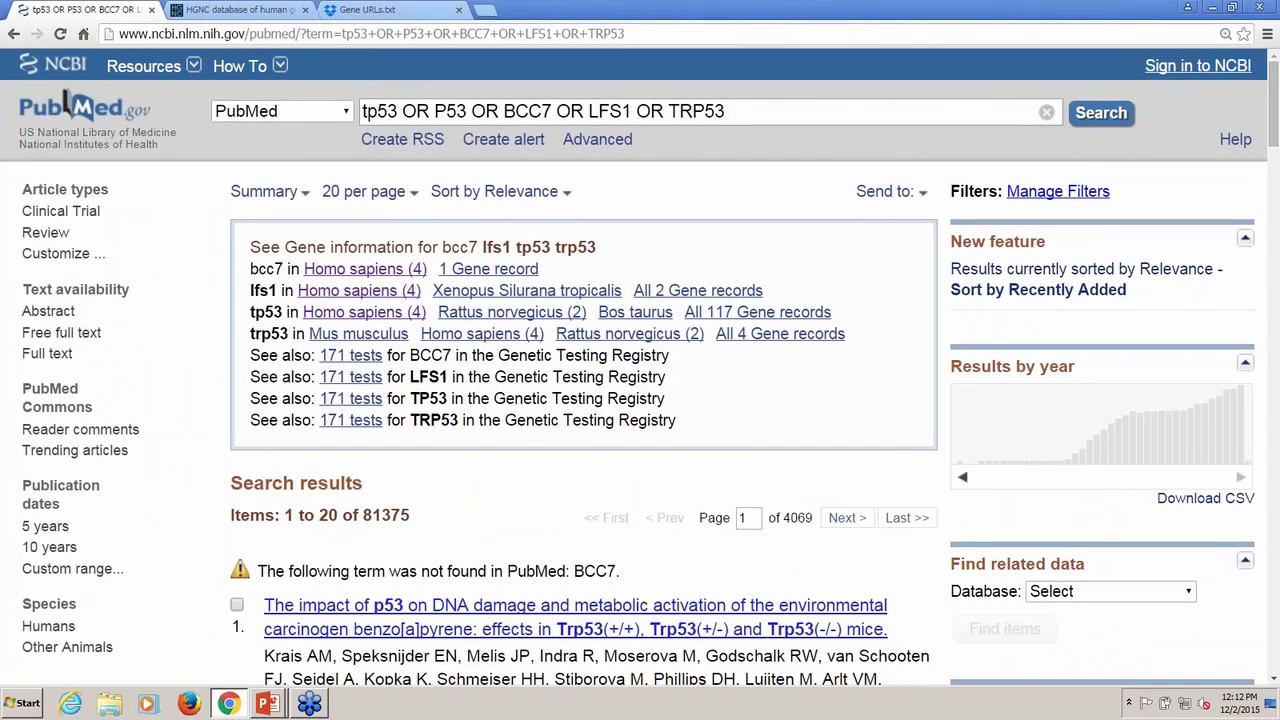
Review the Gene information, result list and search details for the TP53 alias search
scroll(508, 523, down, 2)
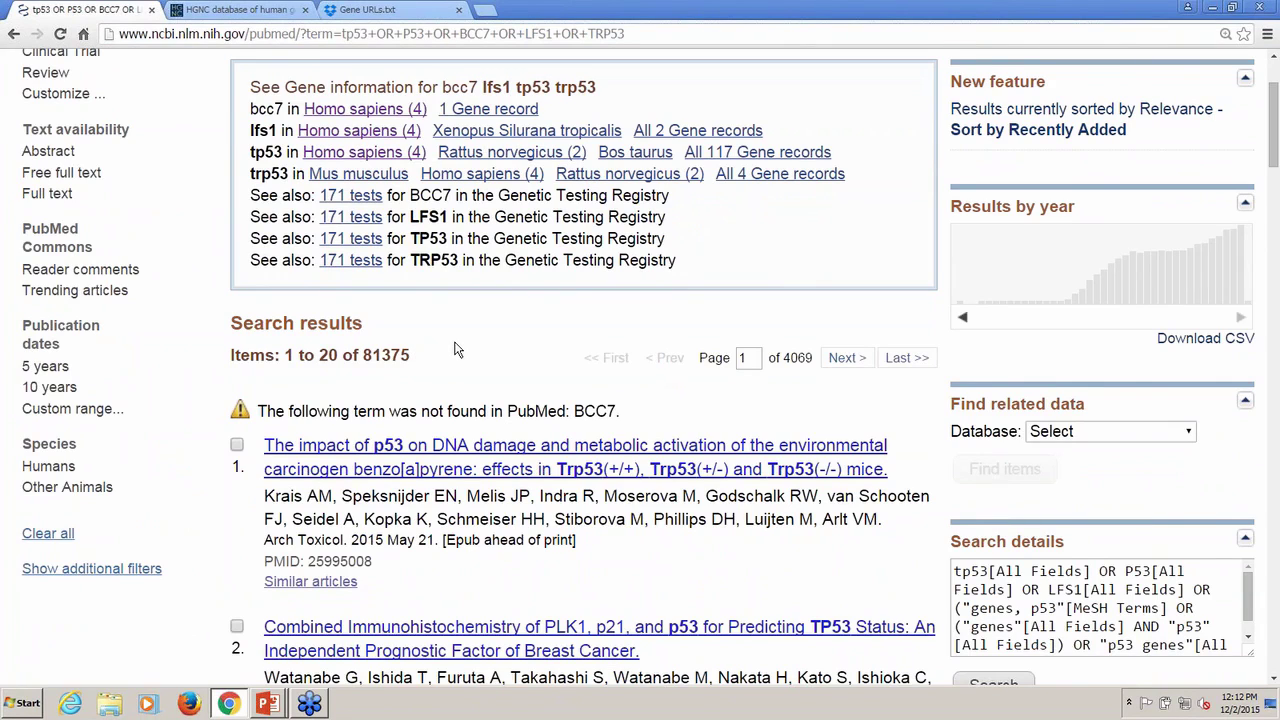
scroll(458, 352, down, 1)
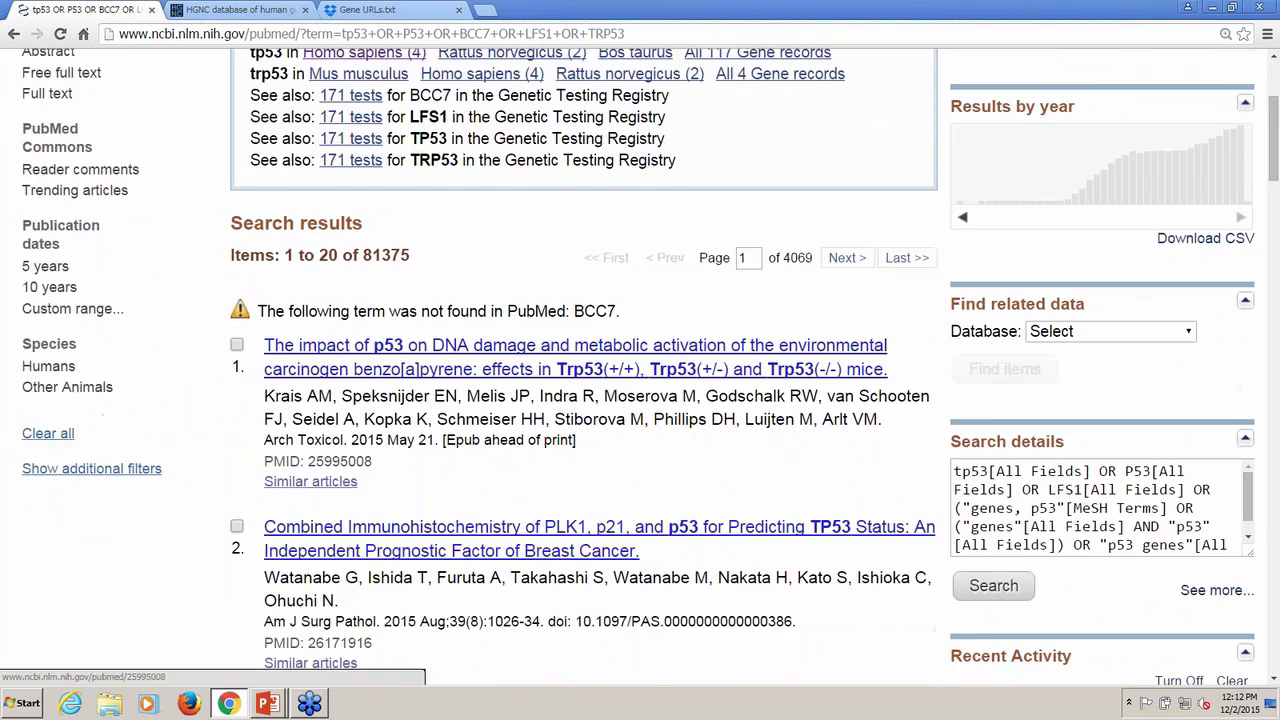
scroll(458, 352, down, 1)
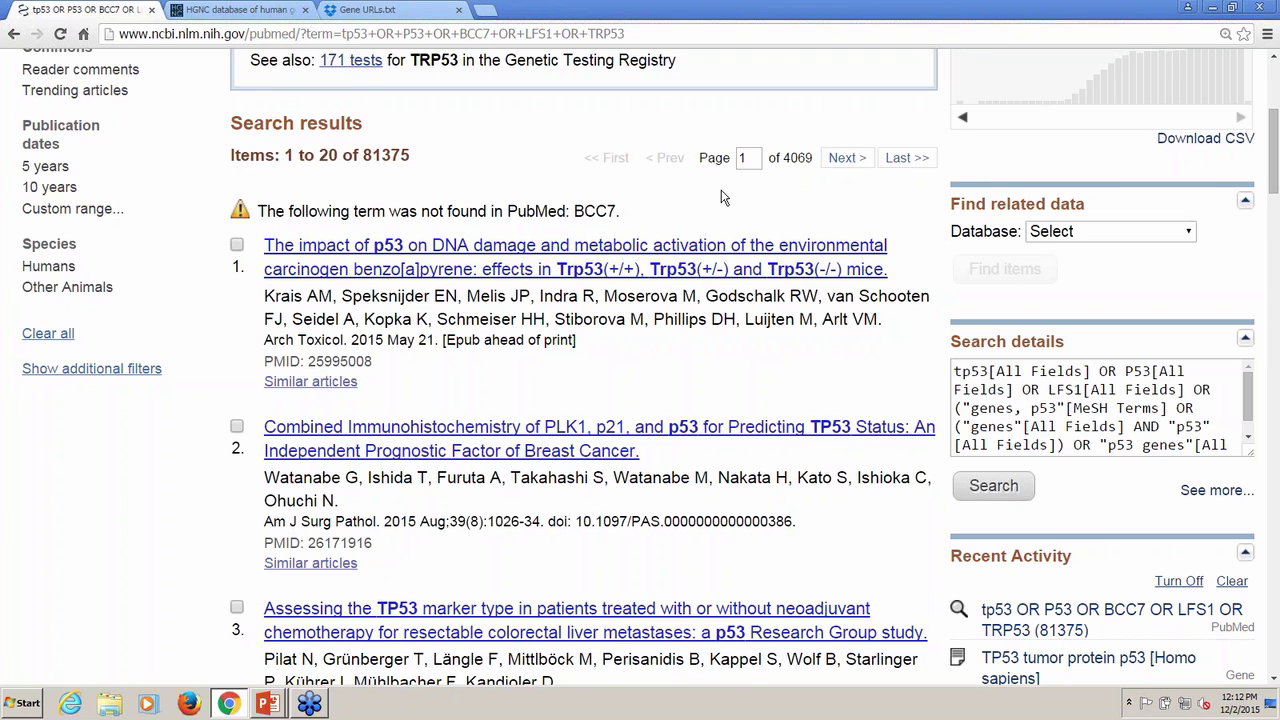
scroll(727, 197, up, 3)
scroll(727, 197, up, 3)
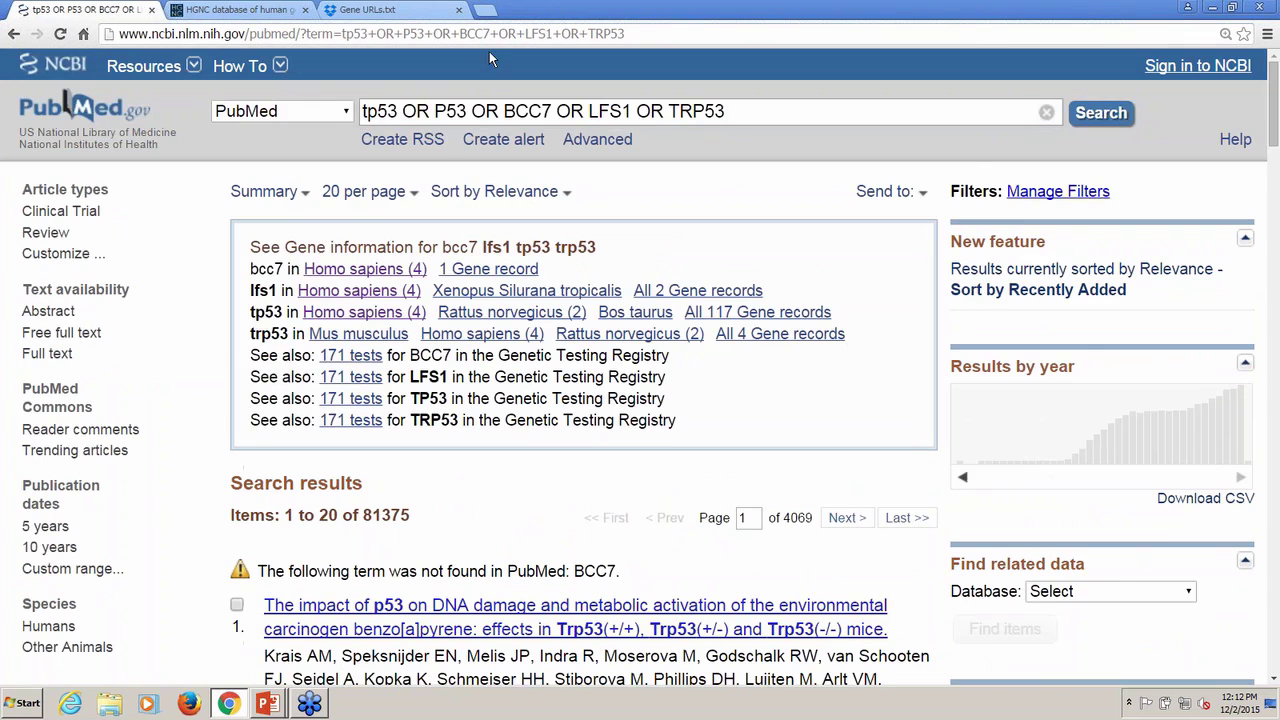
Clear the previous query and look up the PubMed article with ID 20419098 to view its abstract
click(1046, 113)
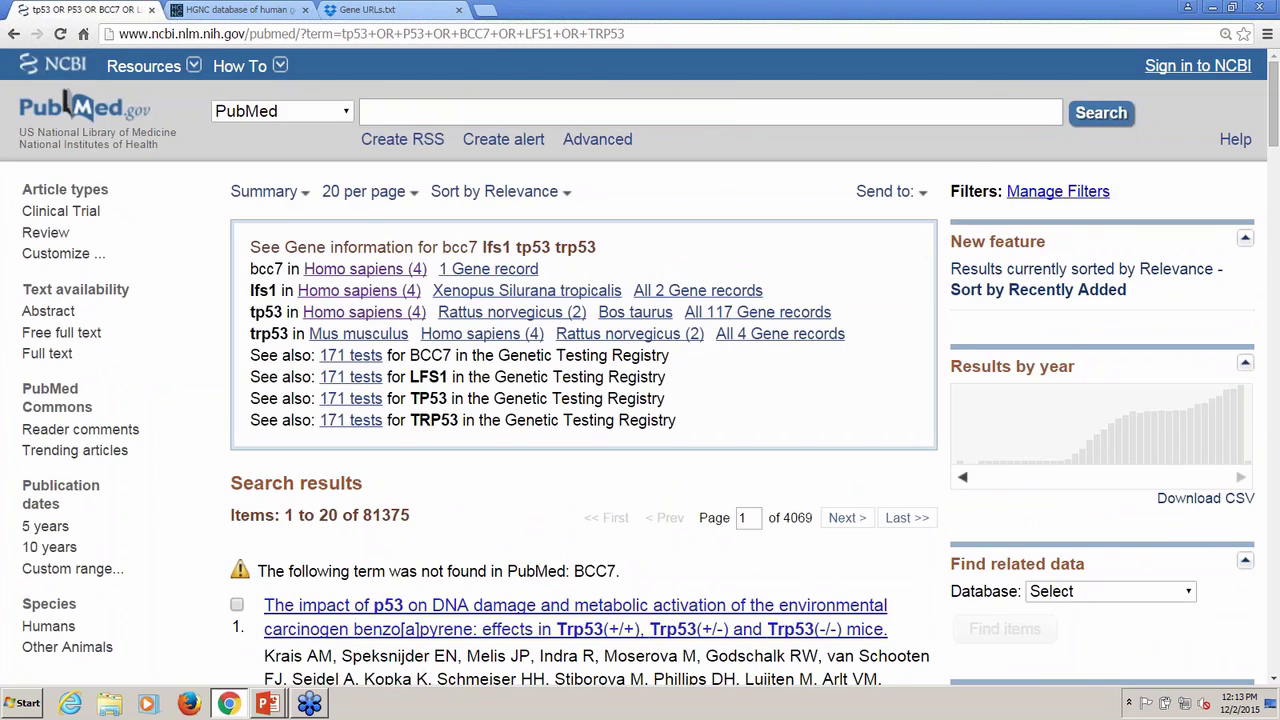
text(20)
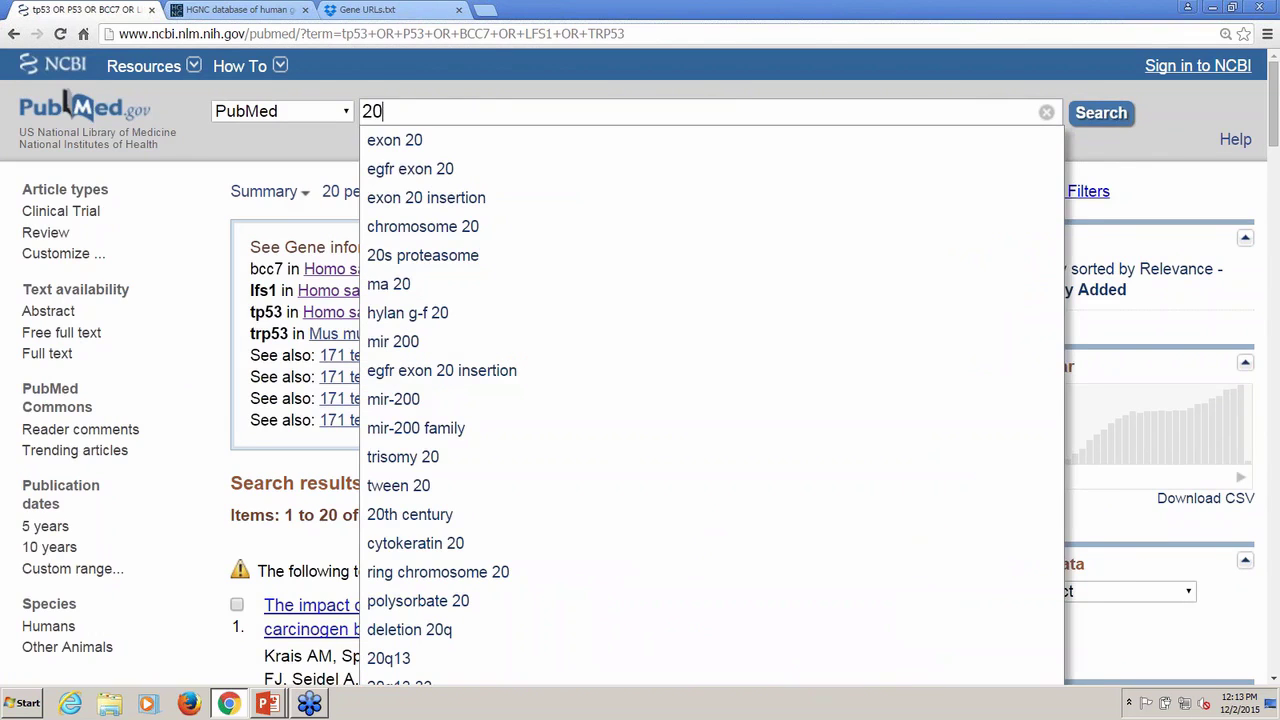
text(41909)
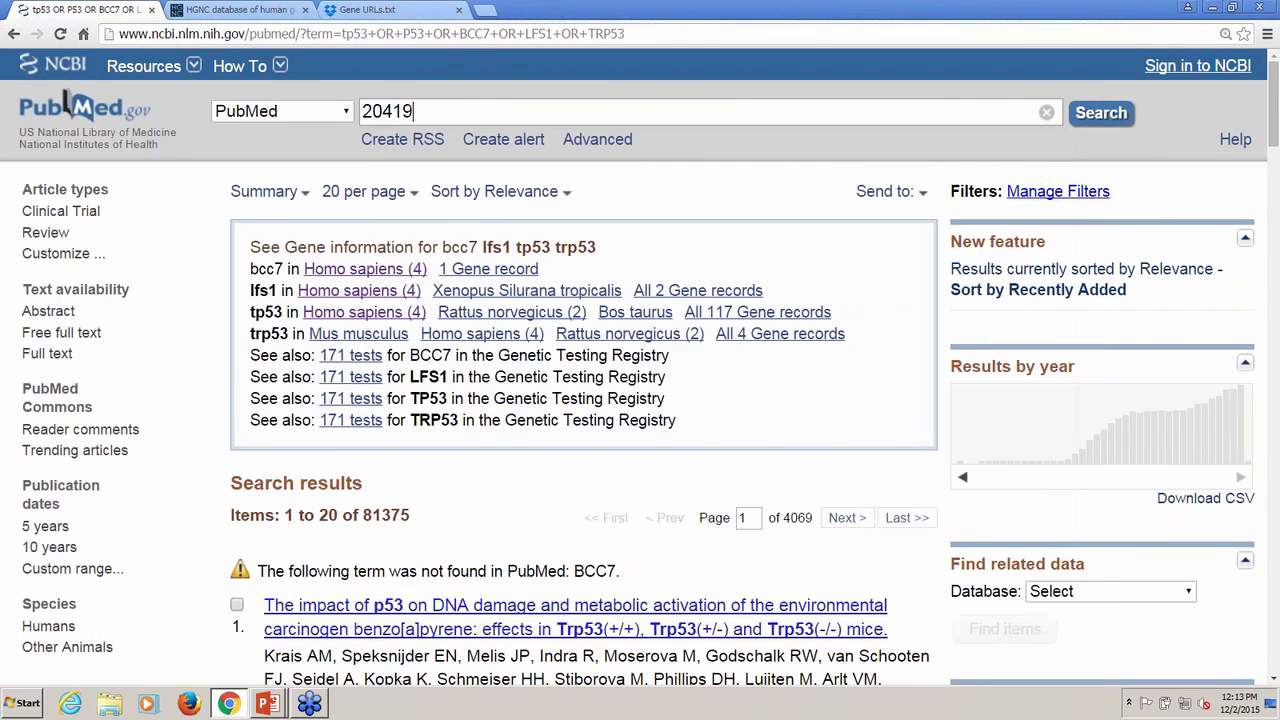
text(8)
key(Return)
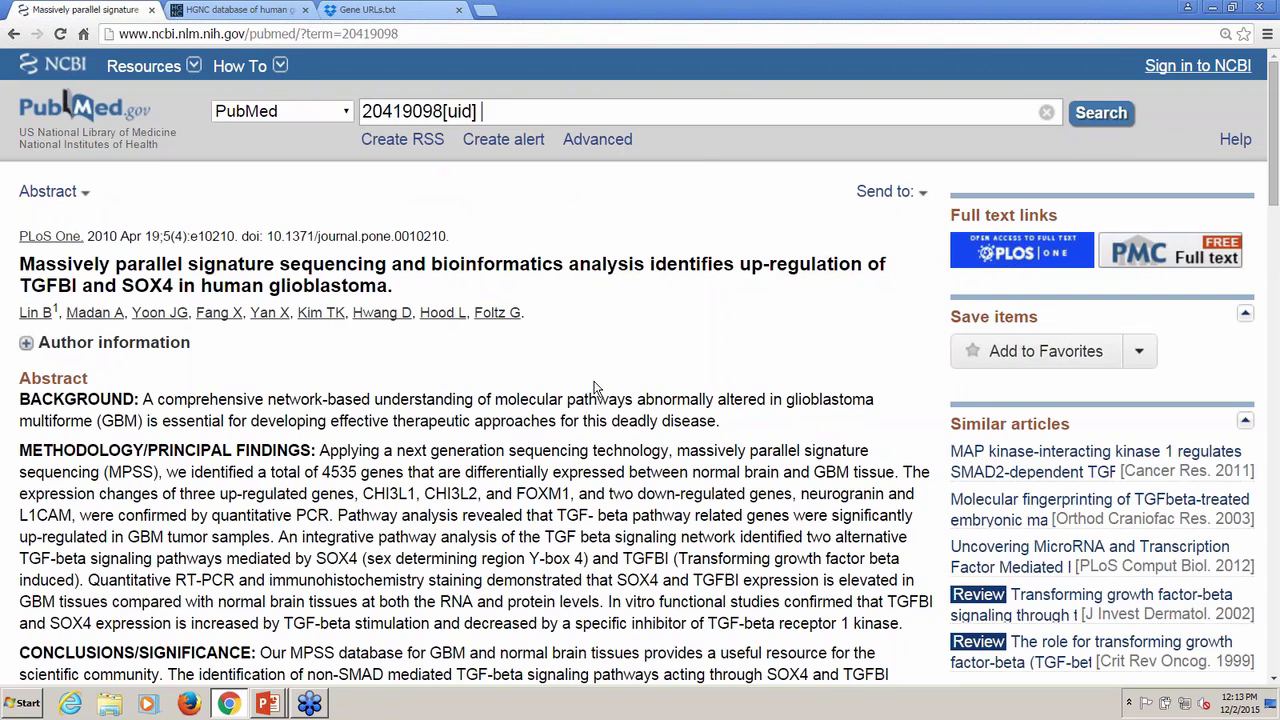
scroll(594, 388, down, 1)
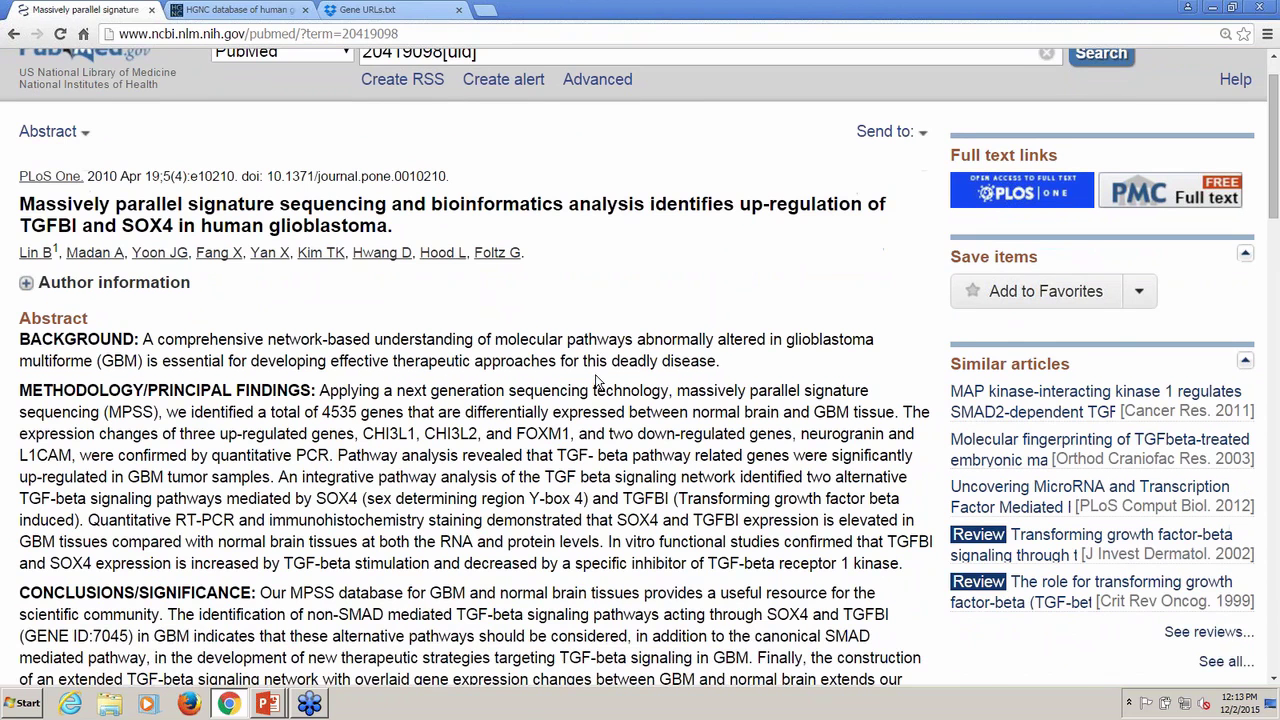
Highlight the "GENE ID:7045" mention in the conclusions section of the article's abstract
scroll(592, 368, up, 1)
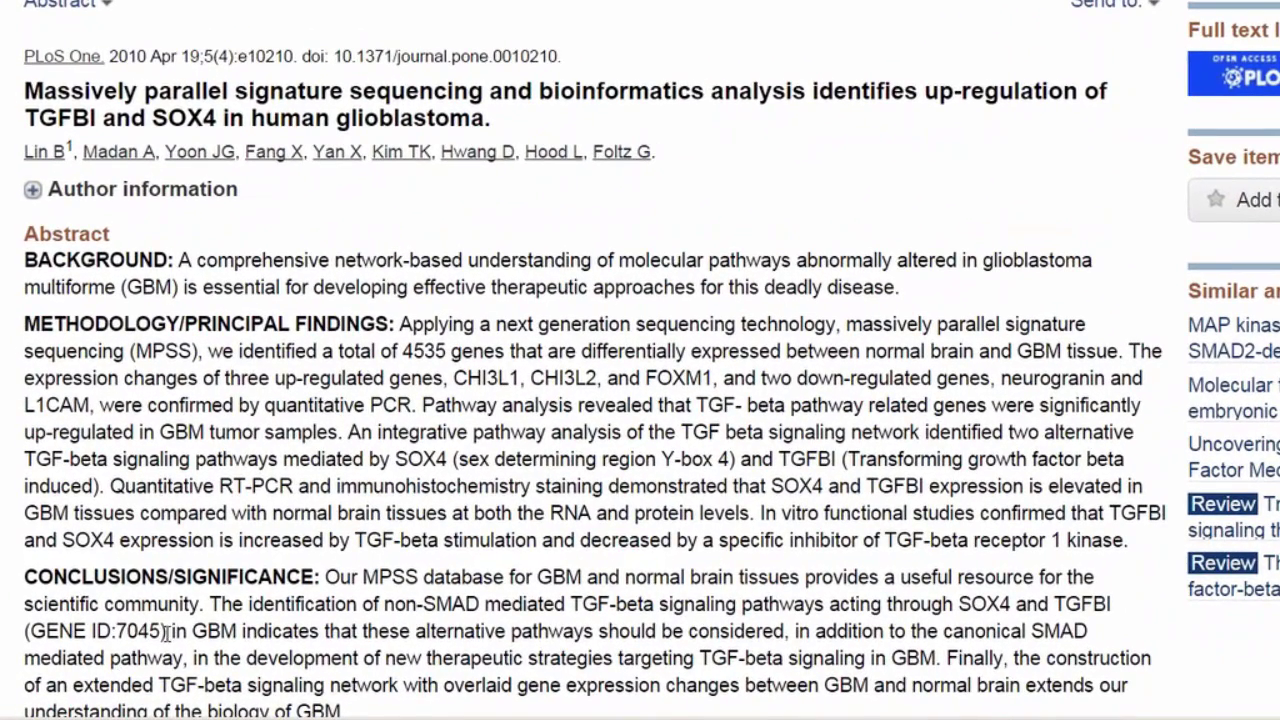
drag(82, 631, 24, 631)
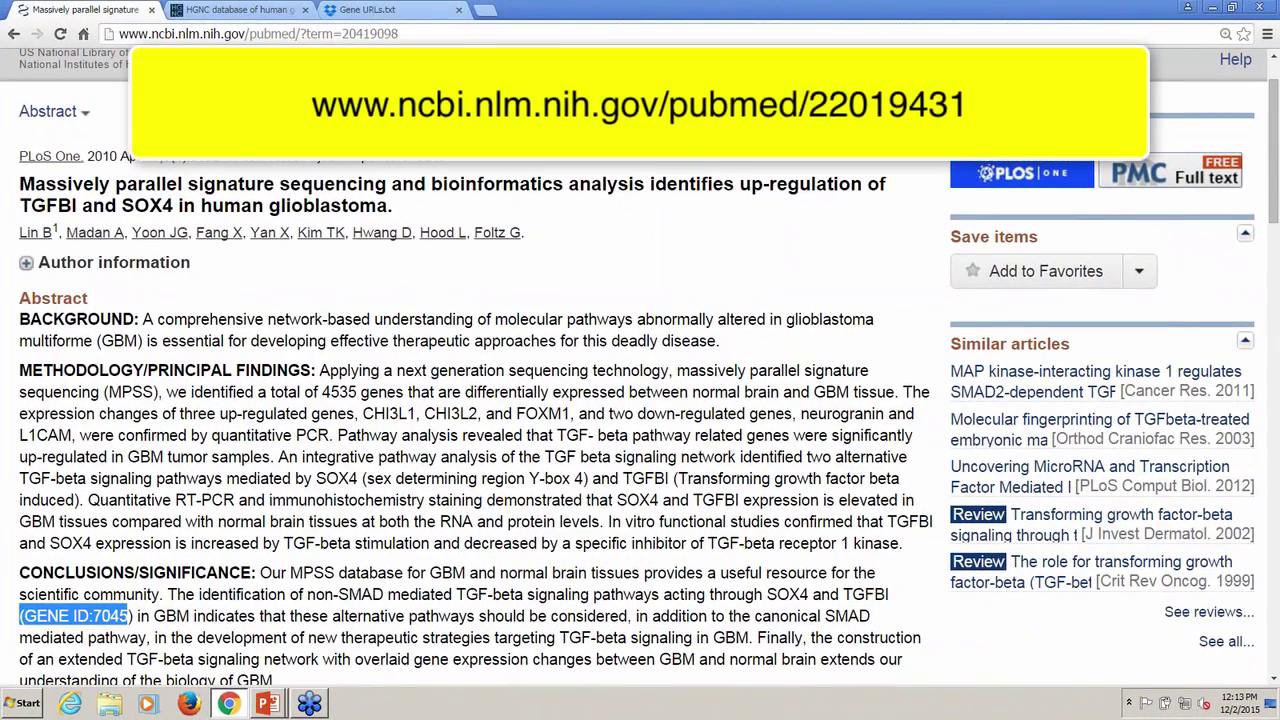
Select the pubmed/22019431 URL in the Gene URLs.txt file and return to the PubMed article
click(420, 12)
drag(238, 170, 8, 170)
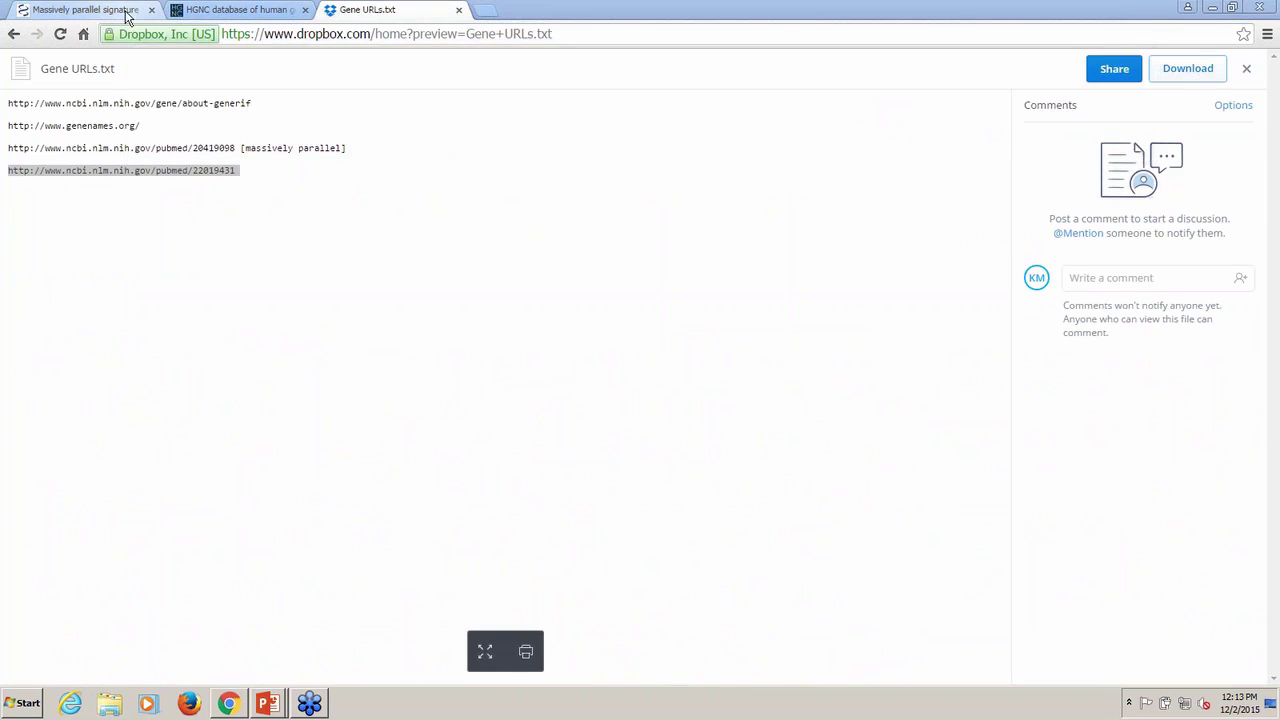
click(125, 12)
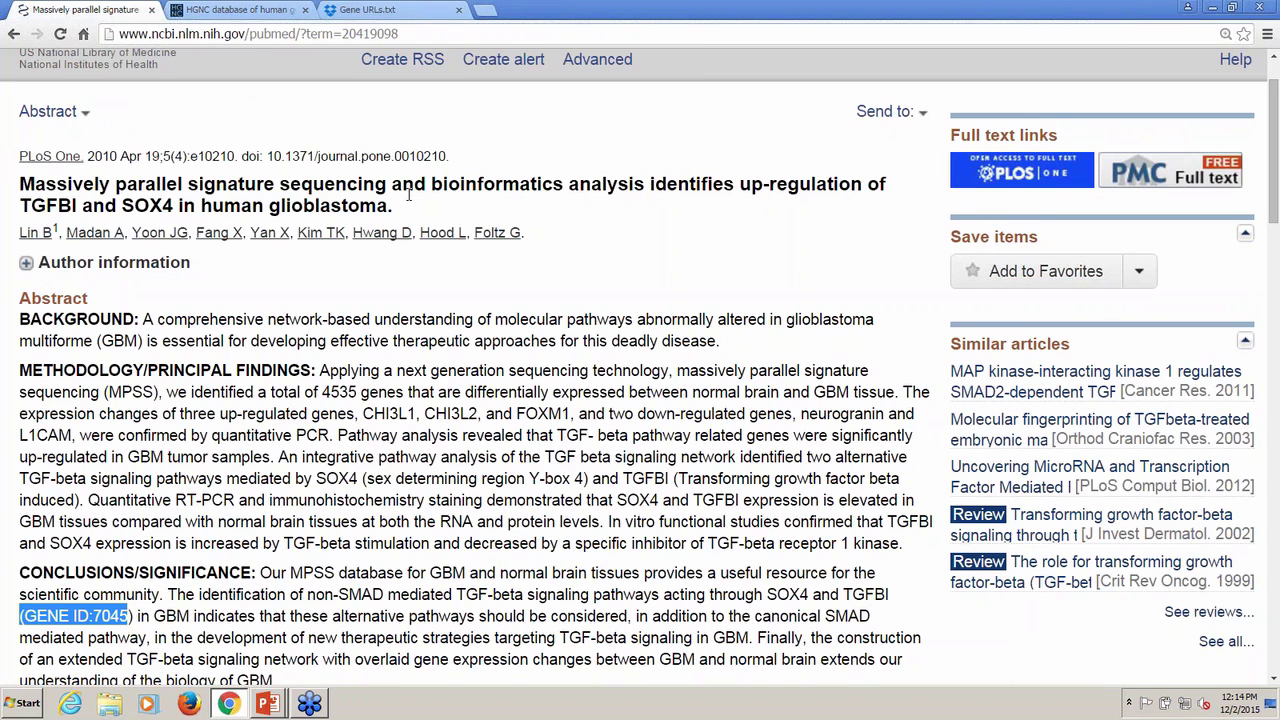
Switch the search database to Gene and run it with the article ID query cleared to reach the Gene home page
scroll(400, 180, up, 2)
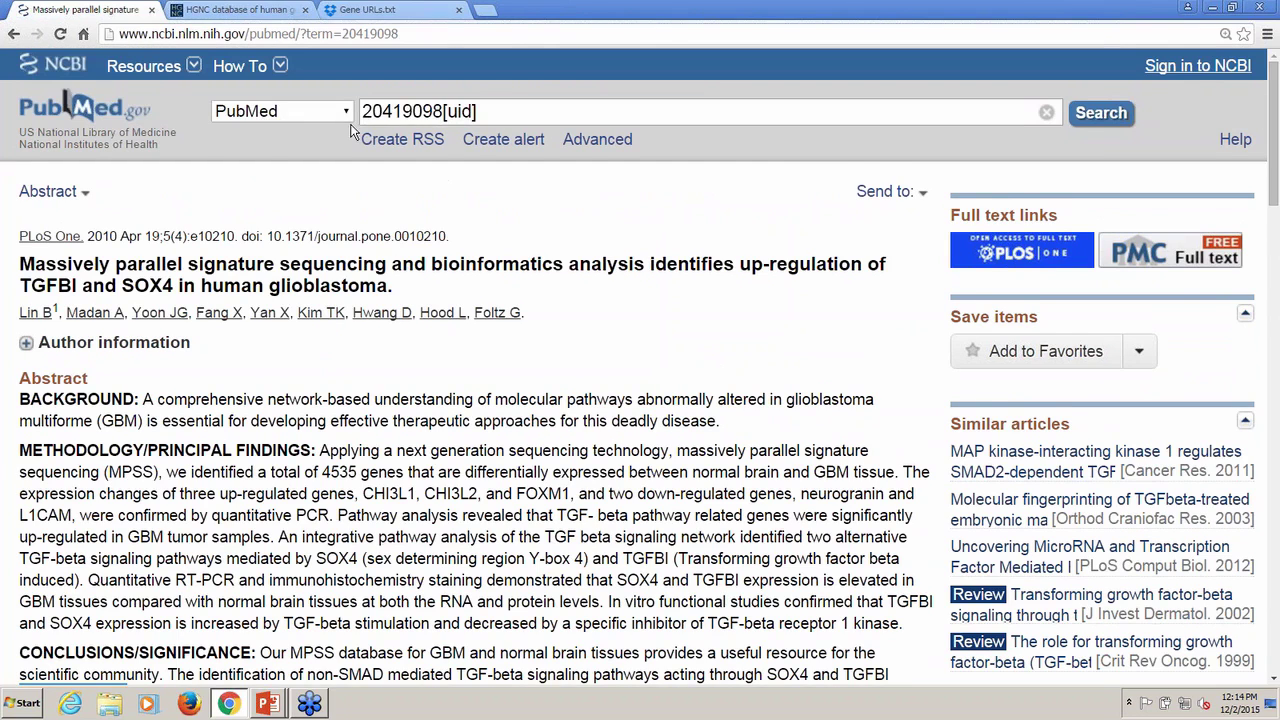
click(345, 111)
click(345, 174)
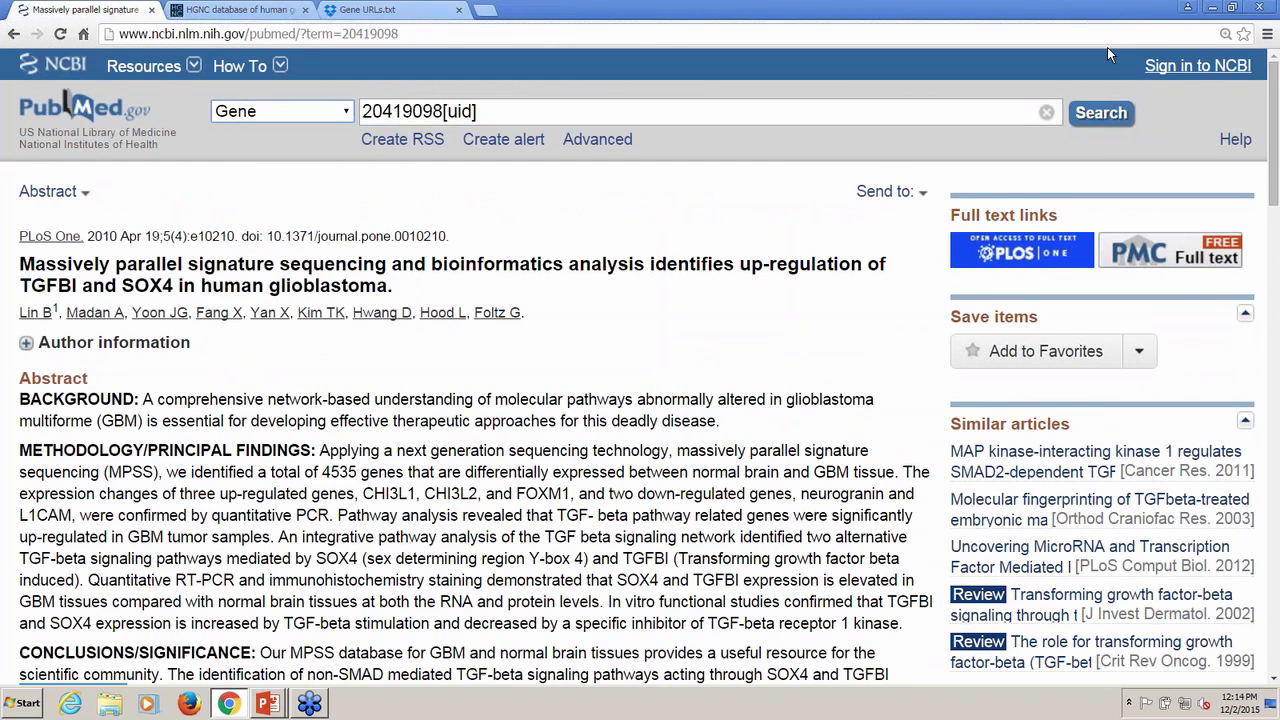
click(1048, 112)
click(1103, 112)
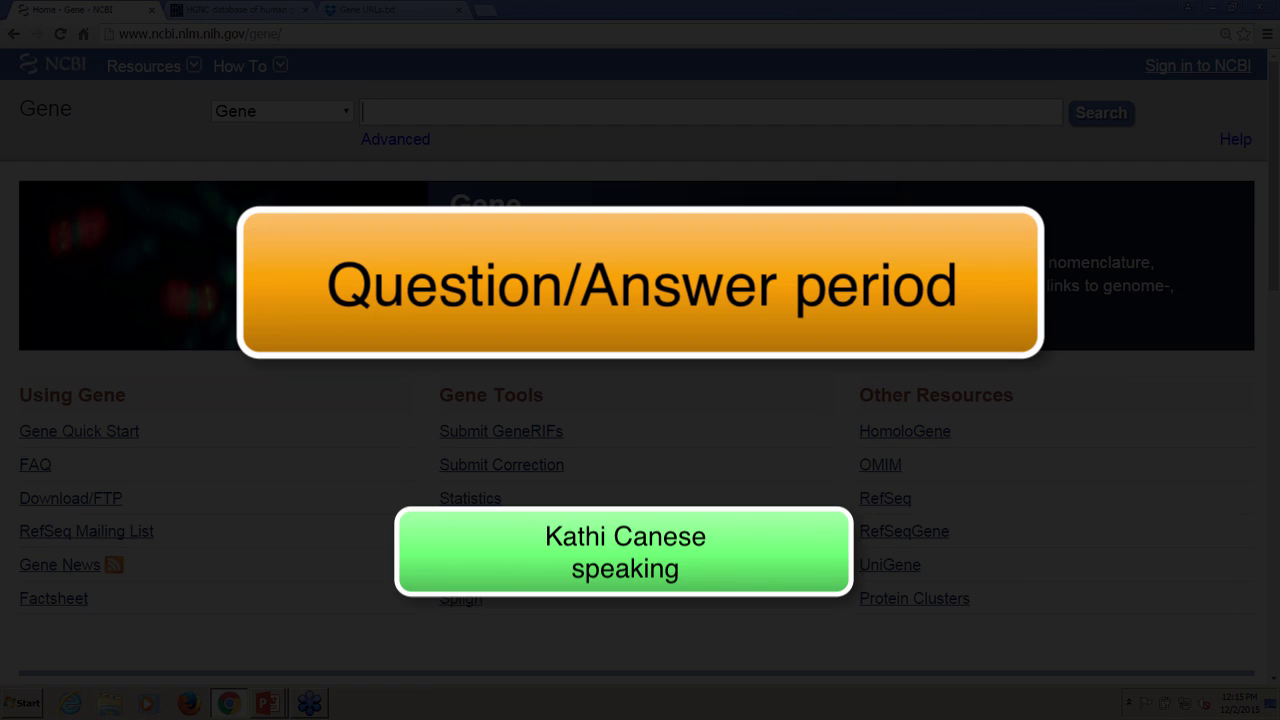
Set the search database to PubMed and run an empty search to reach the PubMed home page
click(238, 116)
click(243, 151)
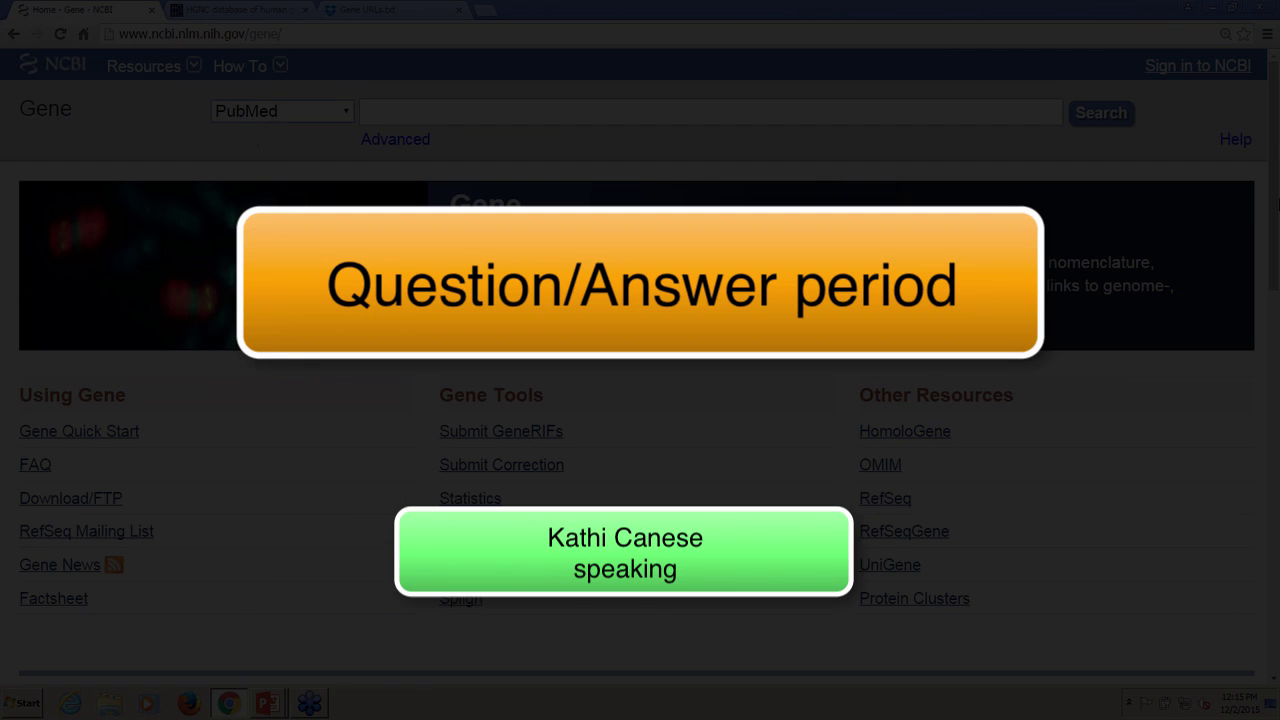
click(1101, 112)
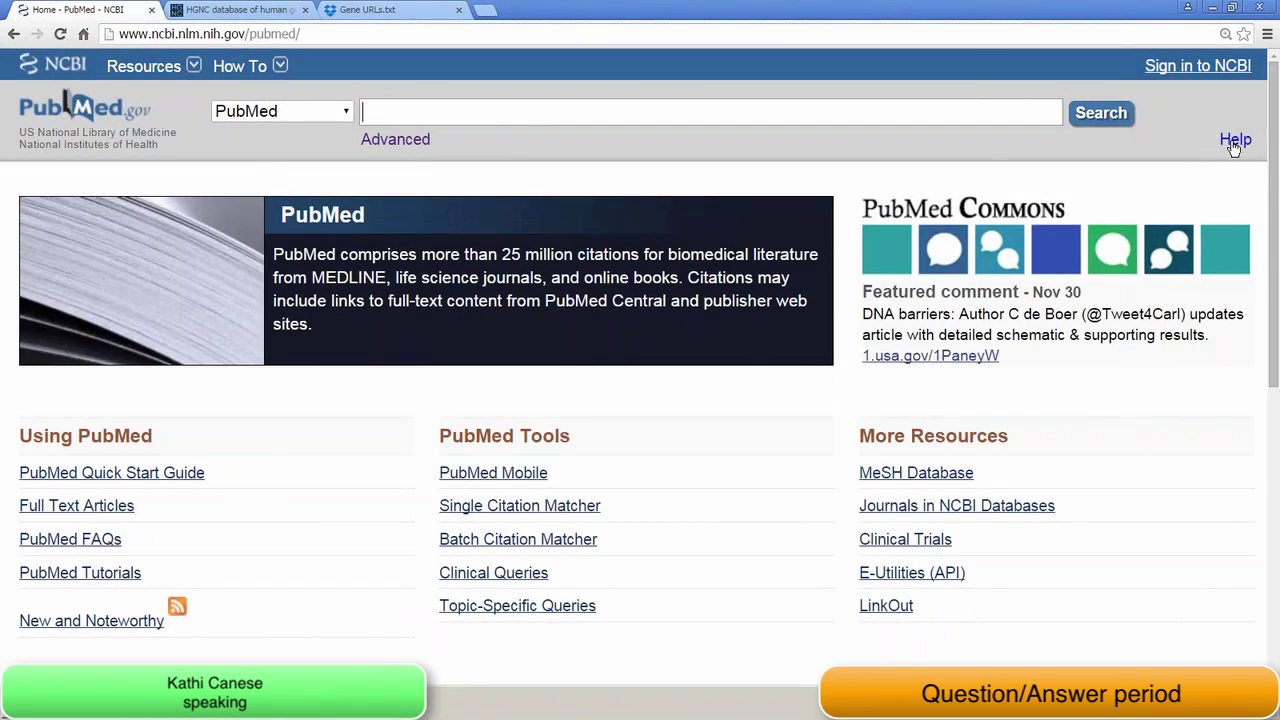
Open PubMed Help in a new browser tab and switch to it
right_click(1234, 140)
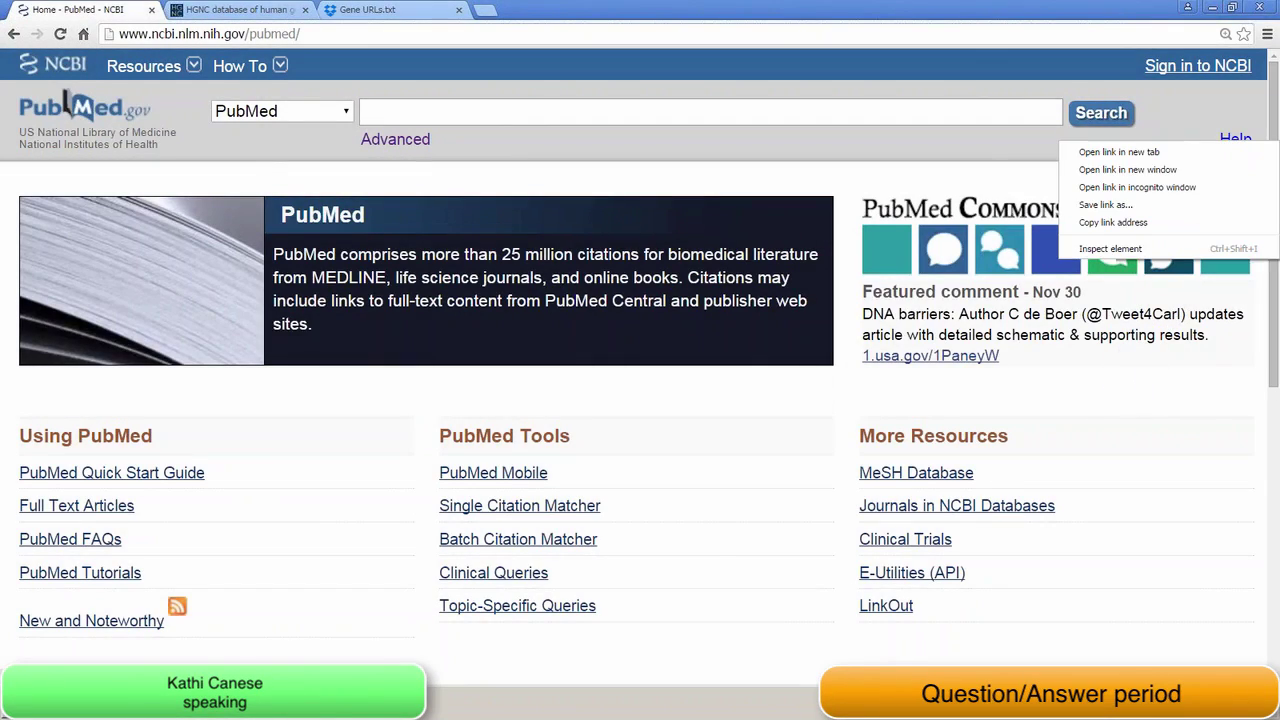
click(1217, 152)
click(390, 10)
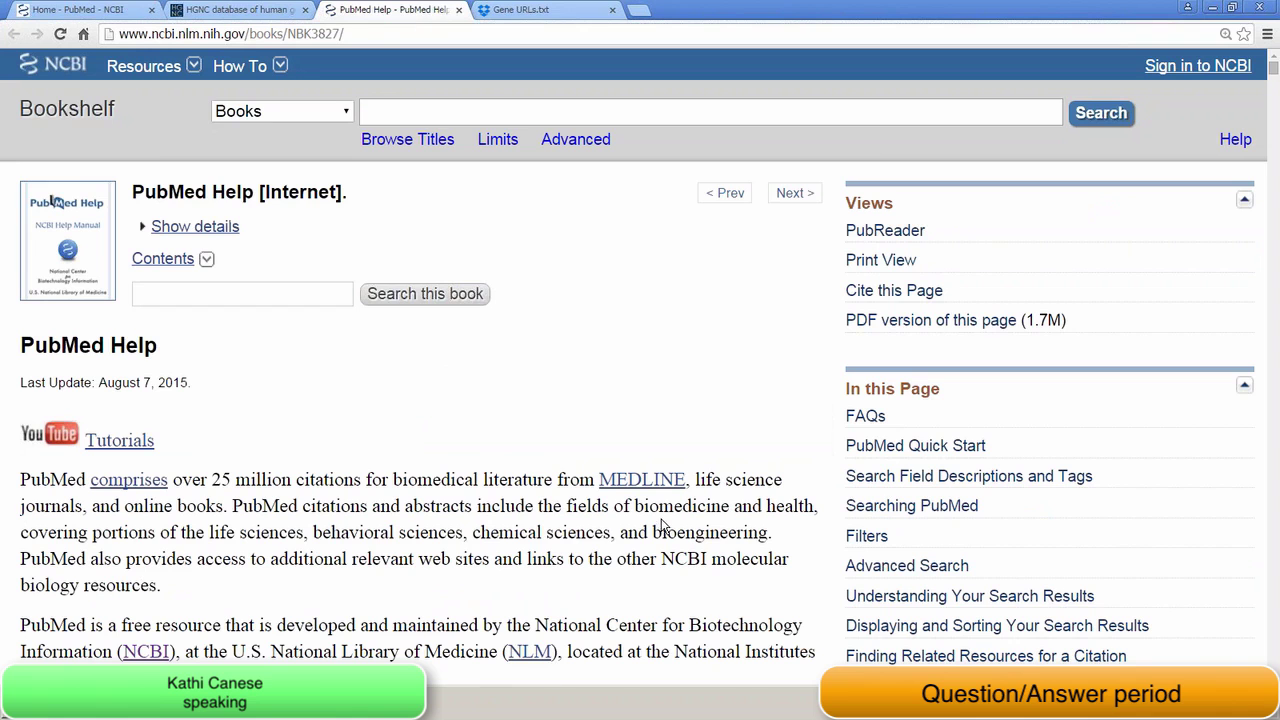
Go to the Appendices of PubMed Help and open the "Computation of Weighted Relevance Order in PubMed" section
scroll(674, 450, down, 2)
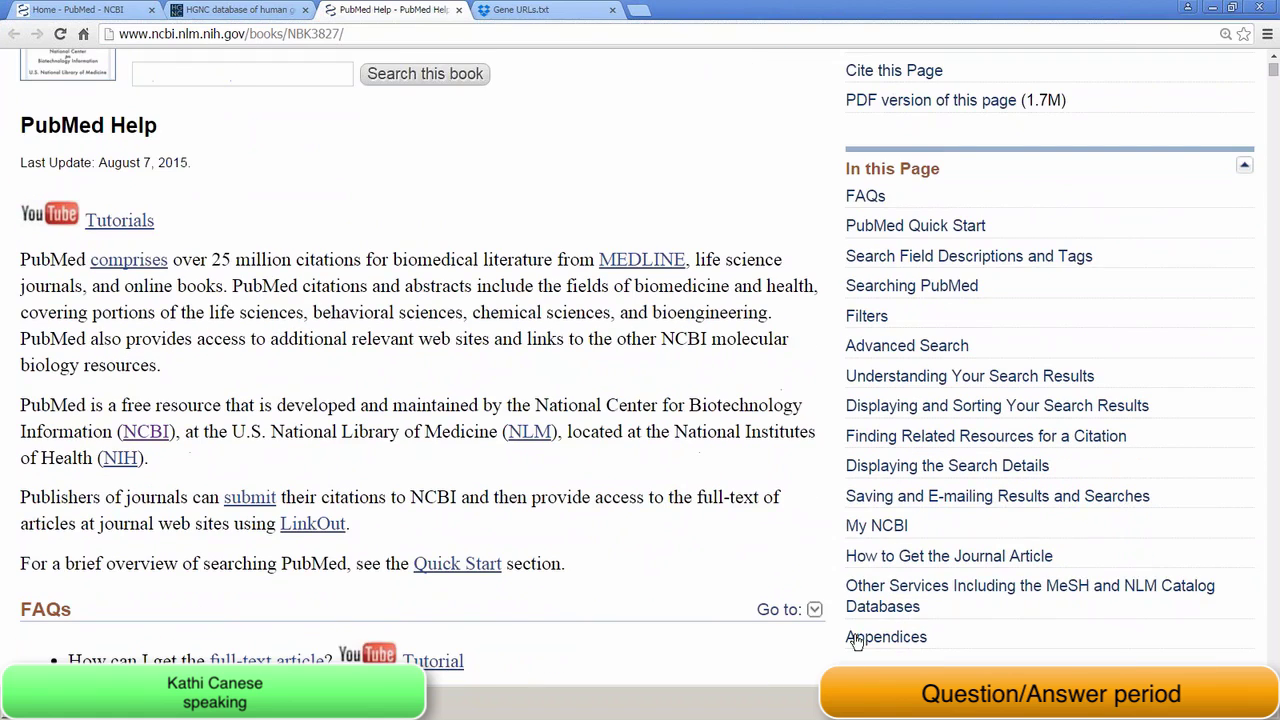
click(866, 636)
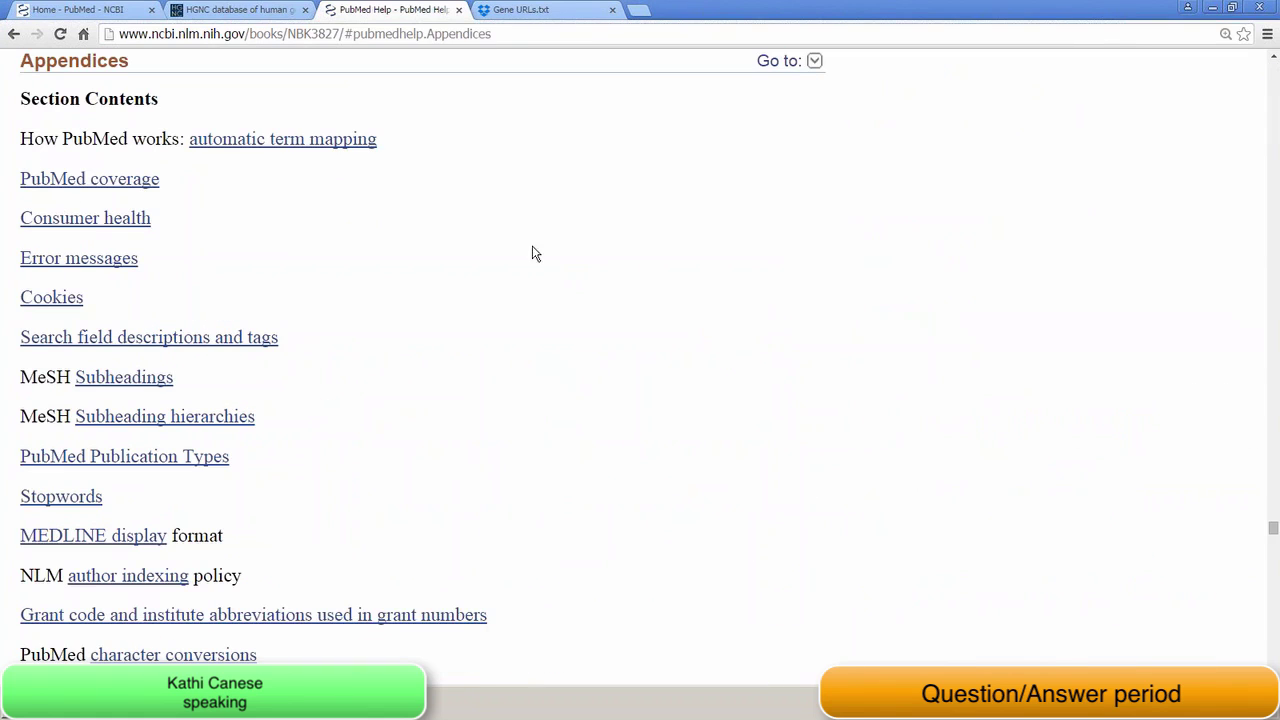
scroll(524, 396, down, 3)
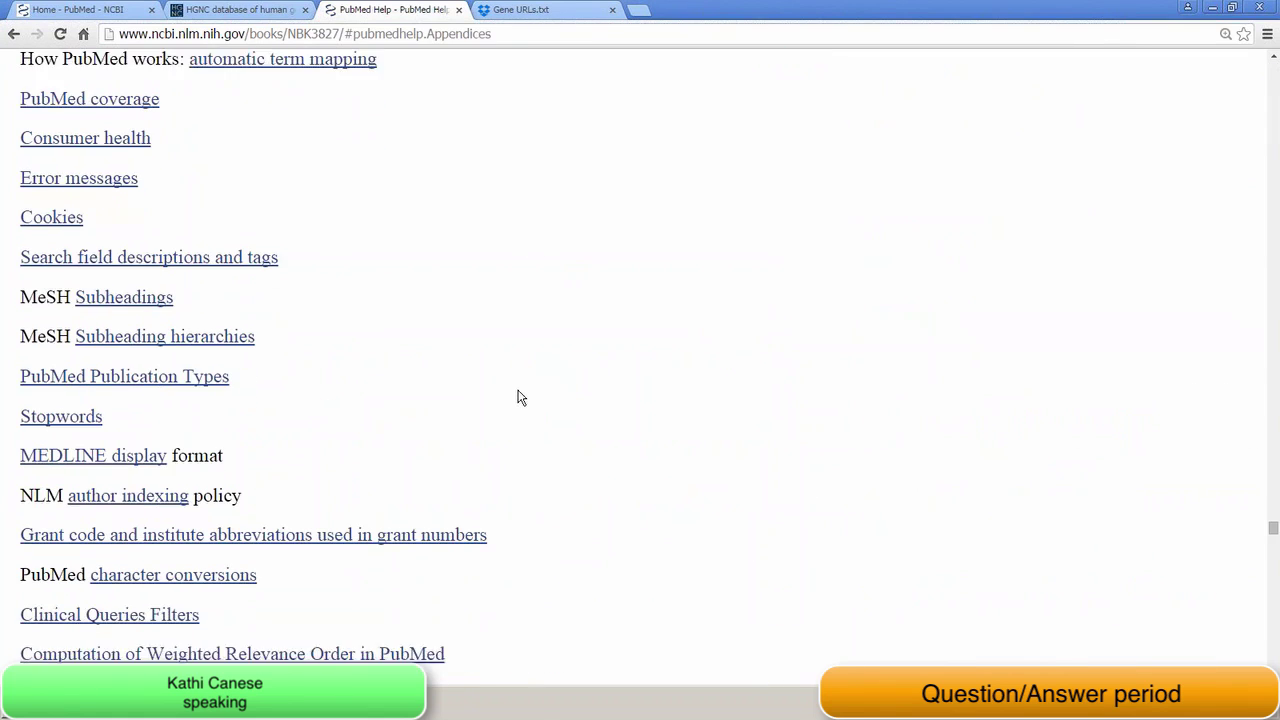
scroll(518, 397, down, 3)
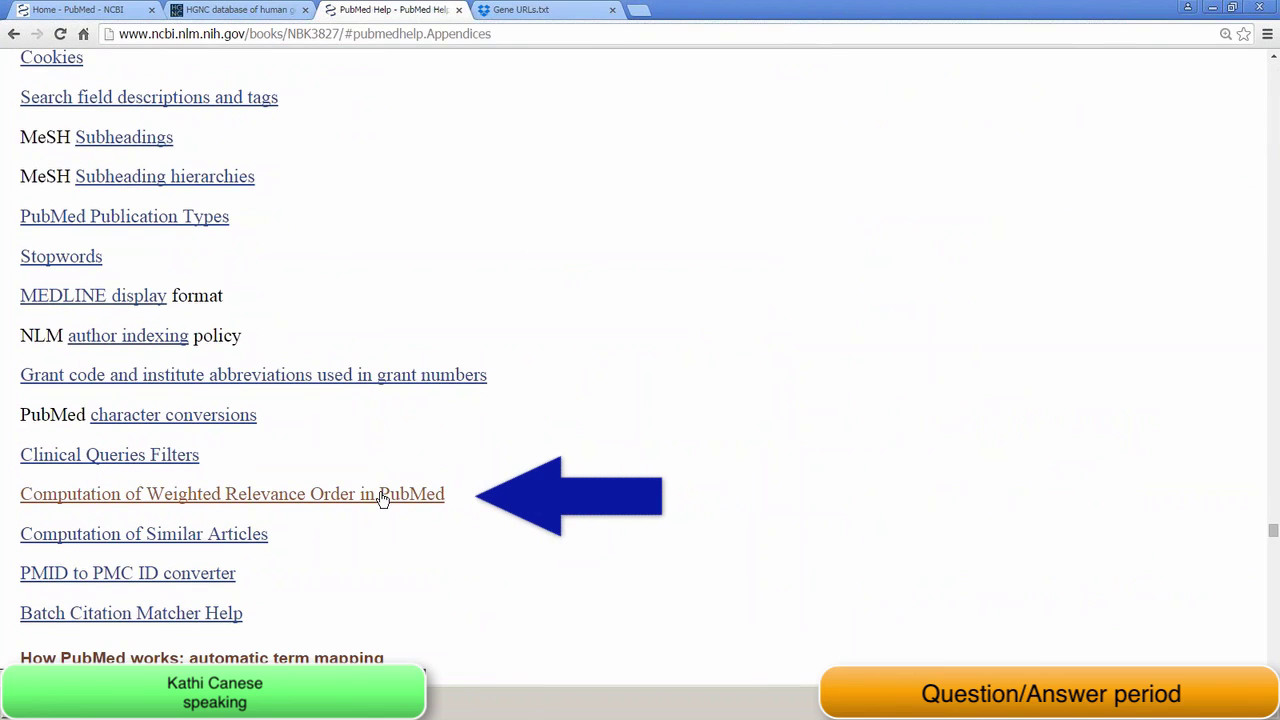
click(383, 495)
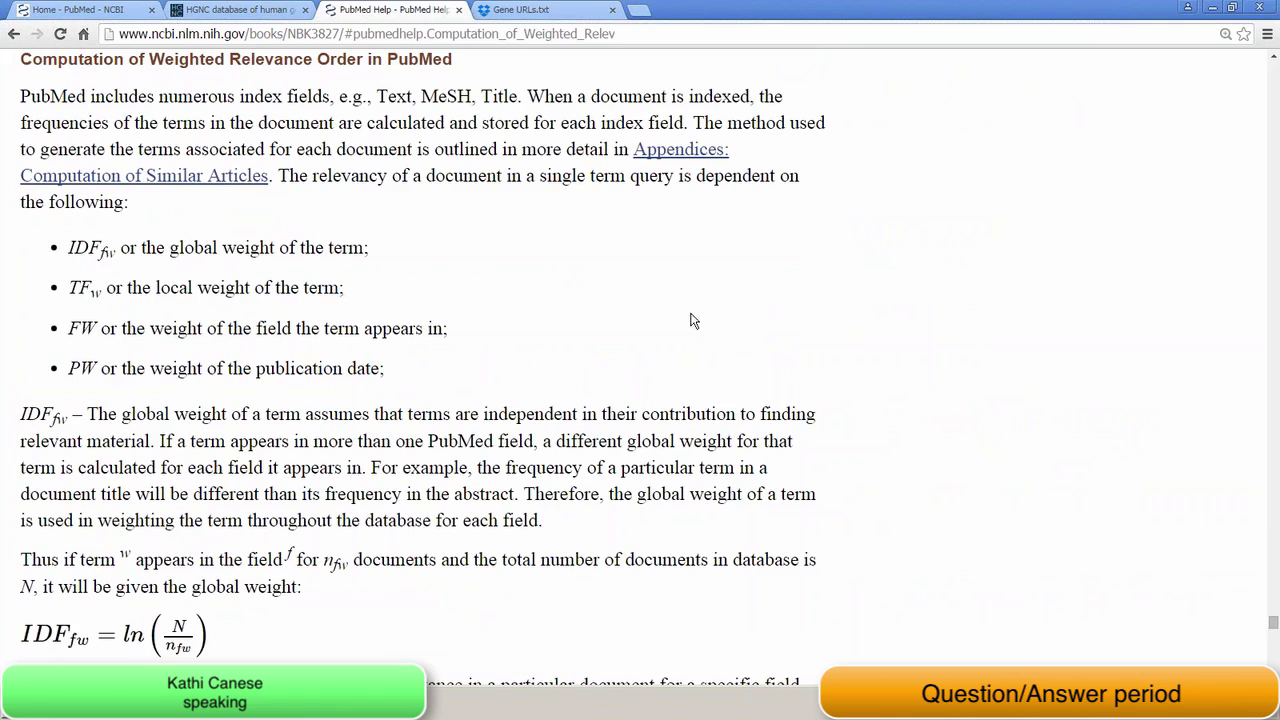